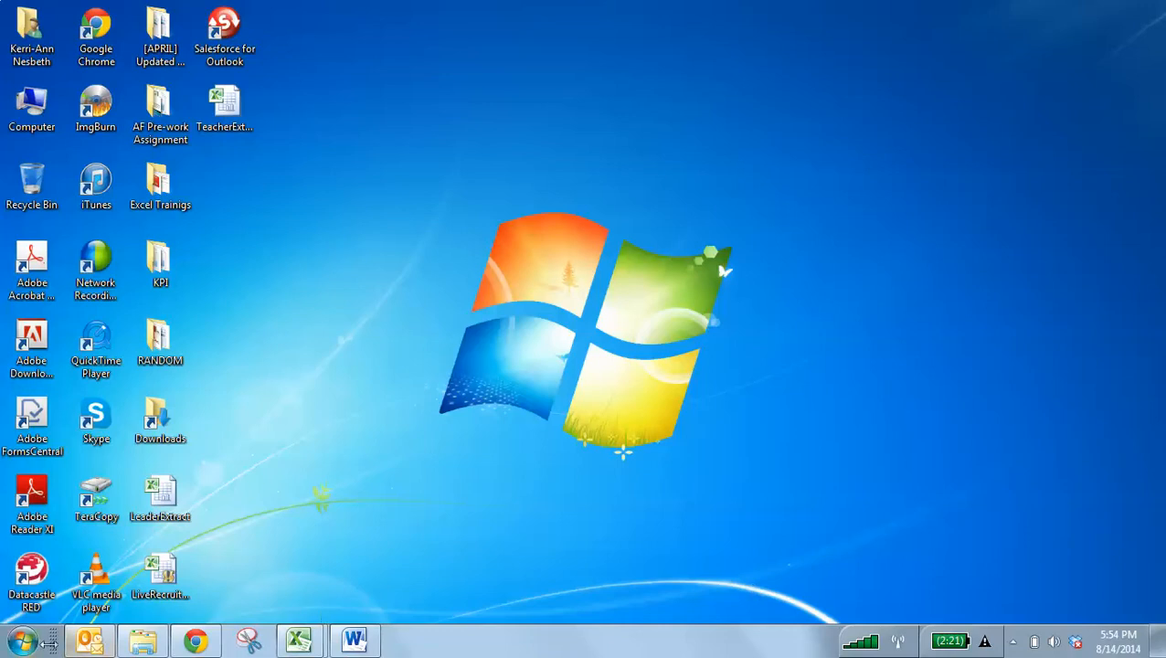
- Switch to Outlook, read the "Thank you!" email from Future Teacher in the inbox, and start a reply to it
{"action": "left_click", "coordinate": [89, 640]}
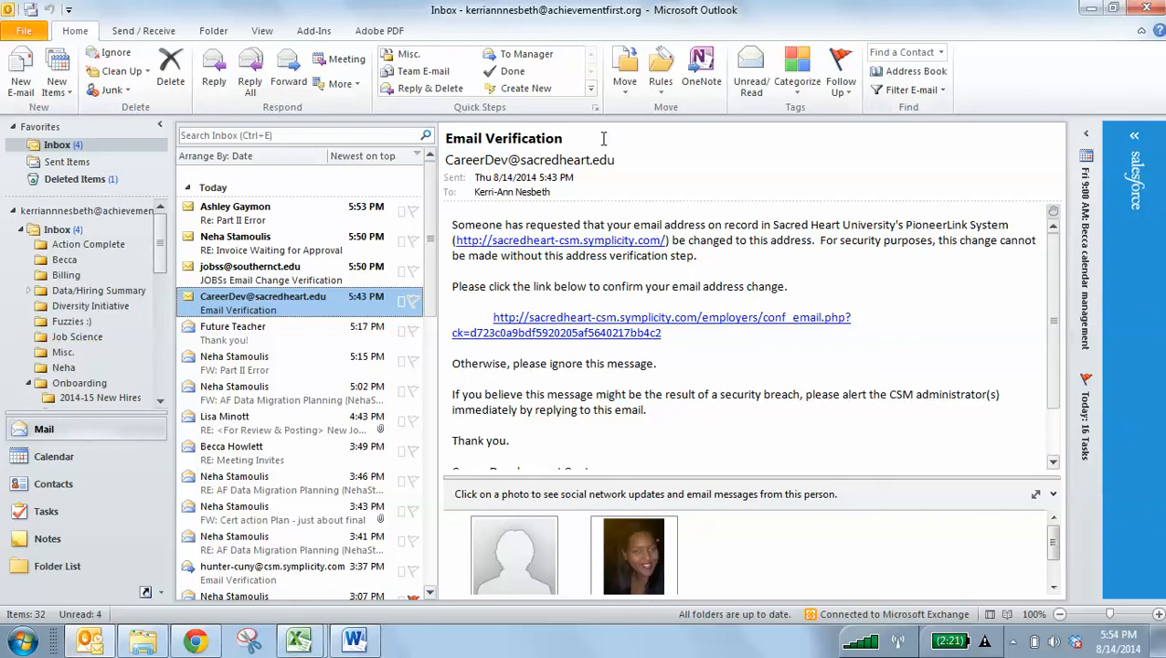
{"action": "left_click", "coordinate": [209, 340]}
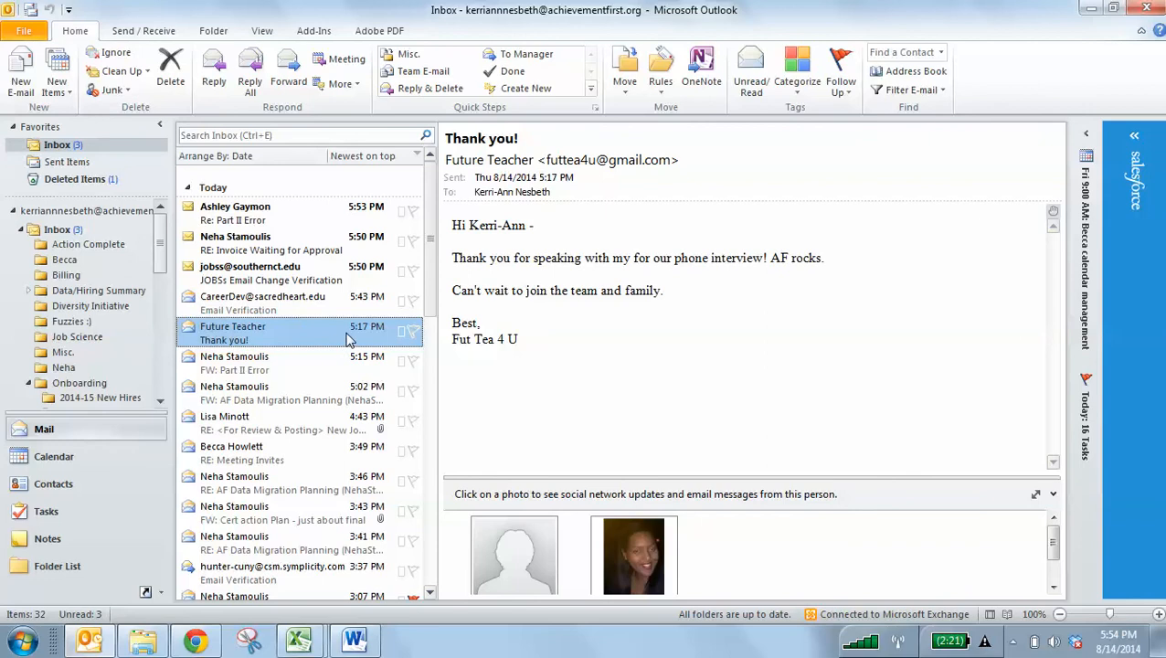
{"action": "left_click_drag", "start_coordinate": [460, 224], "coordinate": [536, 353]}
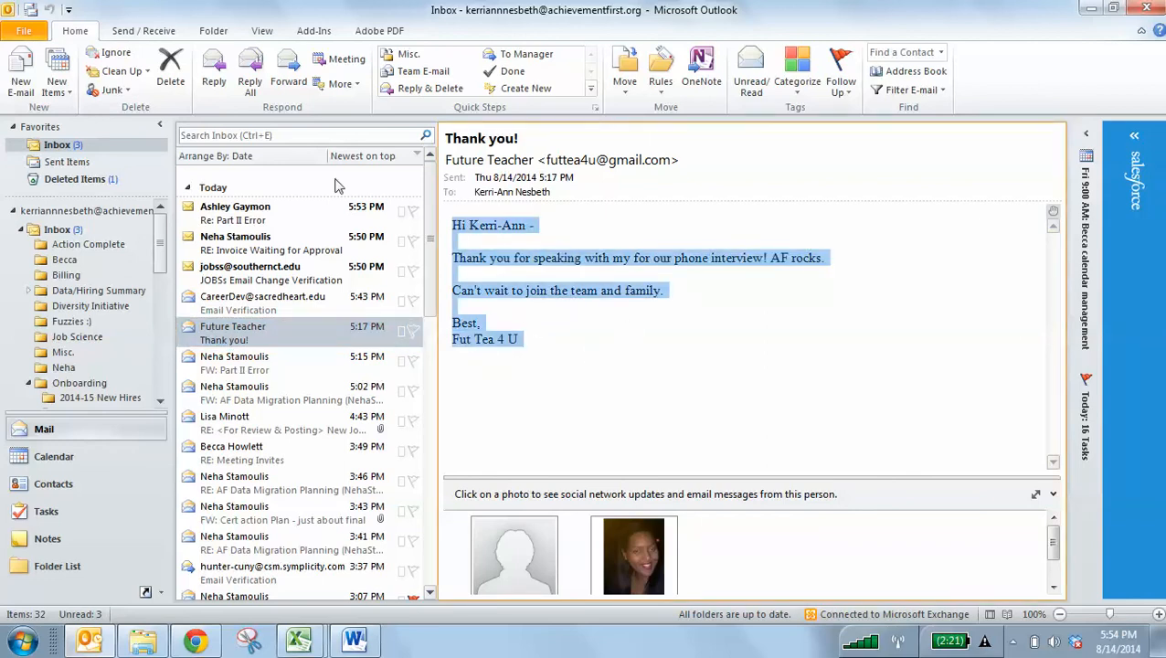
{"action": "left_click", "coordinate": [213, 81]}
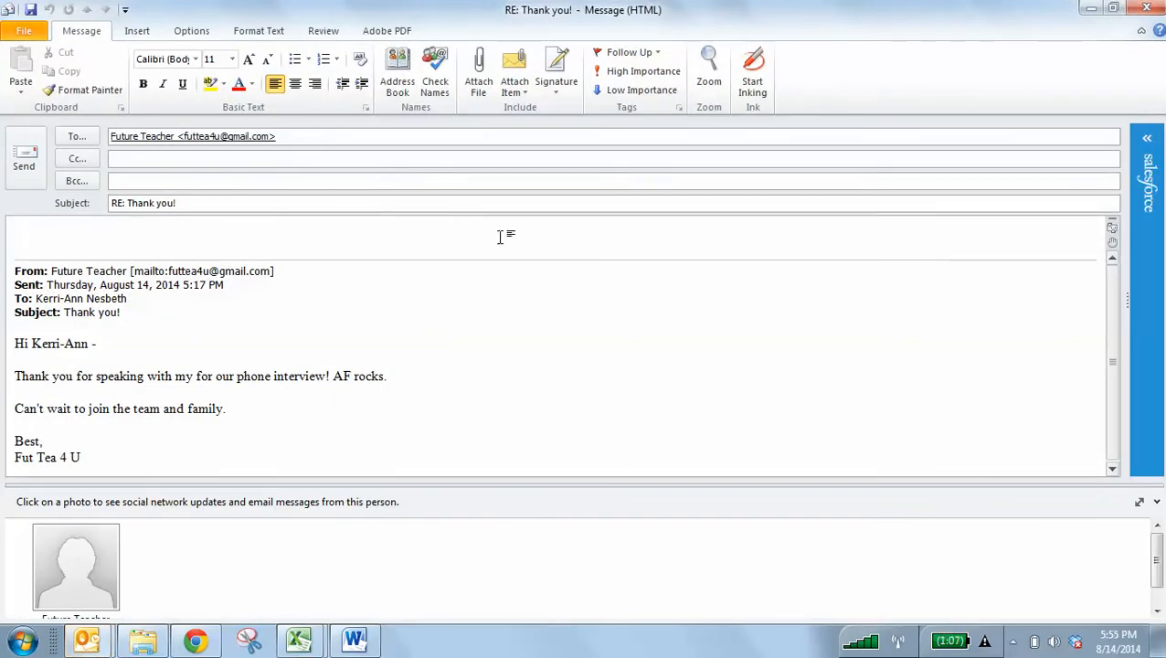
- Expand the Salesforce side panel and set the reply to be added to the matching candidate's record when sent
{"action": "left_click", "coordinate": [1147, 142]}
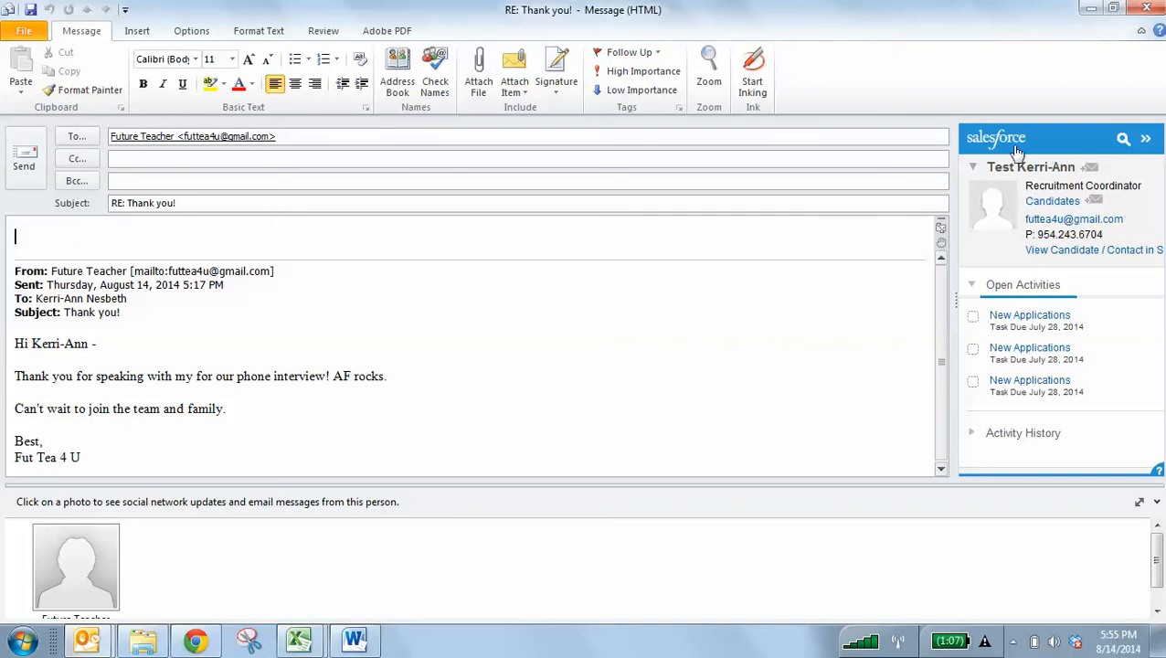
{"action": "left_click", "coordinate": [1090, 171]}
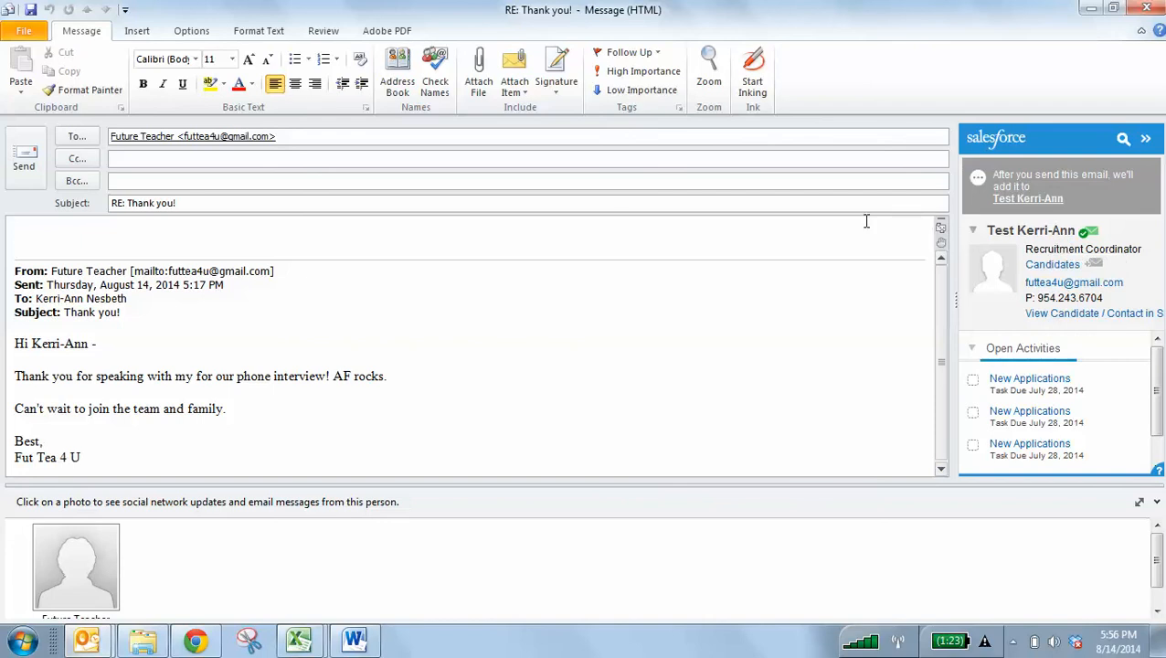
{"action": "left_click", "coordinate": [29, 234]}
{"action": "left_click_drag", "start_coordinate": [994, 174], "coordinate": [1048, 207]}
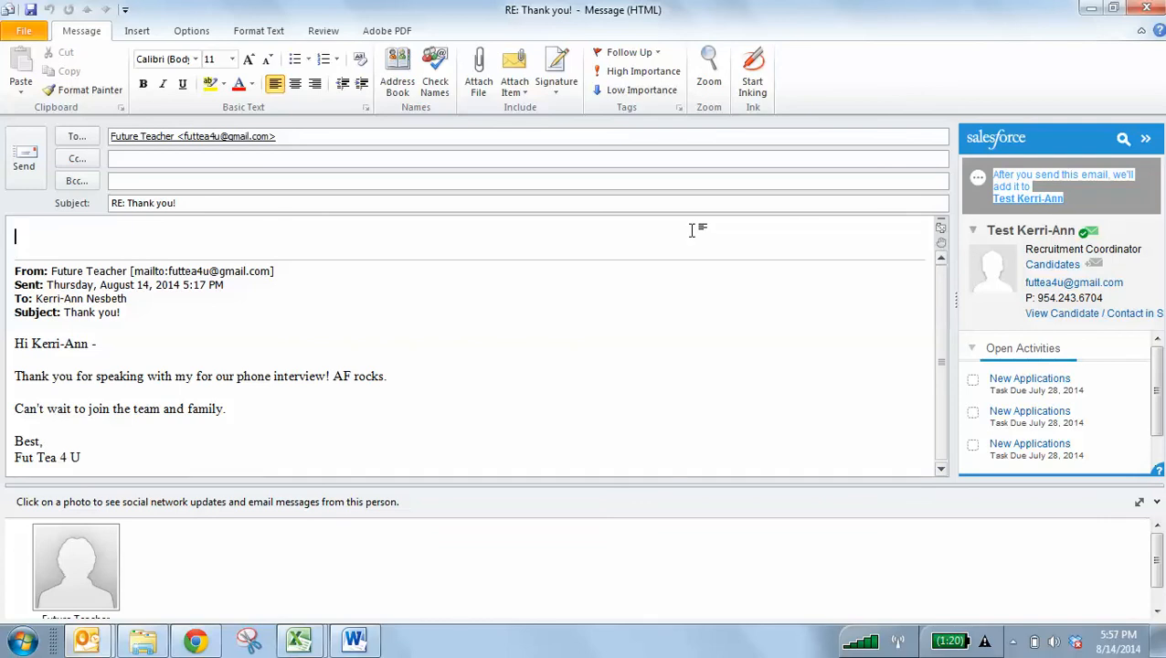
- Write the reply: "Hi Future Teacher," followed by "Thank you for your message. Looking forward to talking soon!"
{"action": "type", "text": "Hi Future Teacher"}
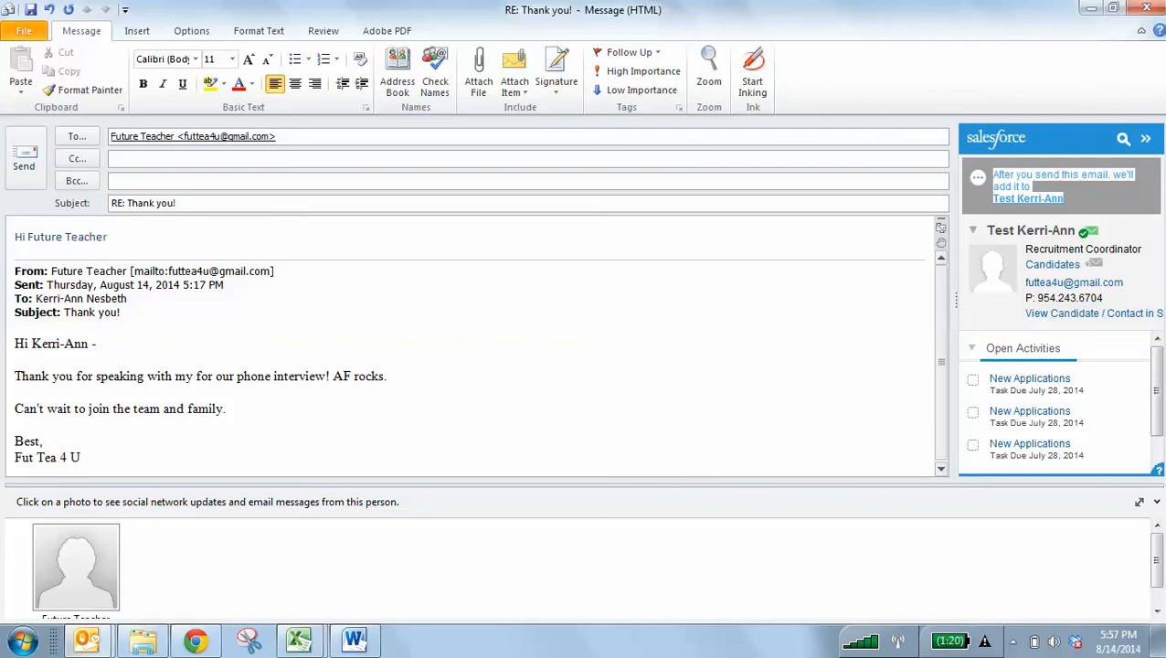
{"action": "type", "text": ","}
{"action": "key", "text": "Return"}
{"action": "key", "text": "Return"}
{"action": "type", "text": "Thank you"}
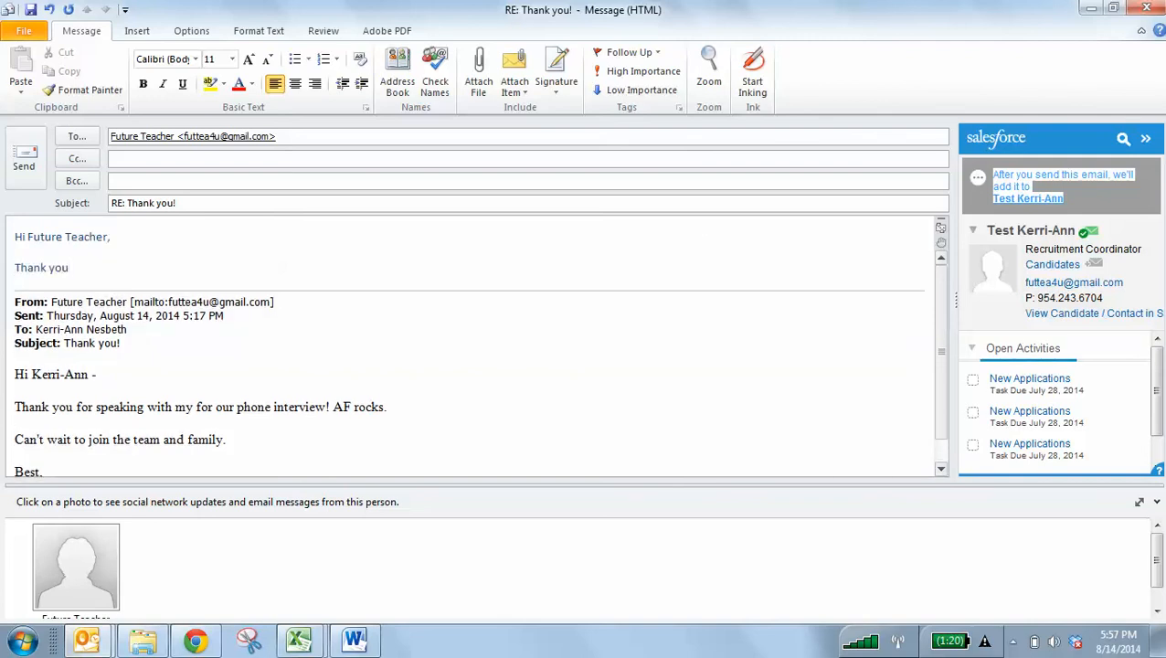
{"action": "type", "text": " for your message. Looking forw"}
{"action": "key", "text": "Caps_Lock"}
{"action": "type", "text": "R"}
{"action": "key", "text": "BackSpace"}
{"action": "key", "text": "Caps_Lock"}
{"action": "type", "text": "ard to talking son"}
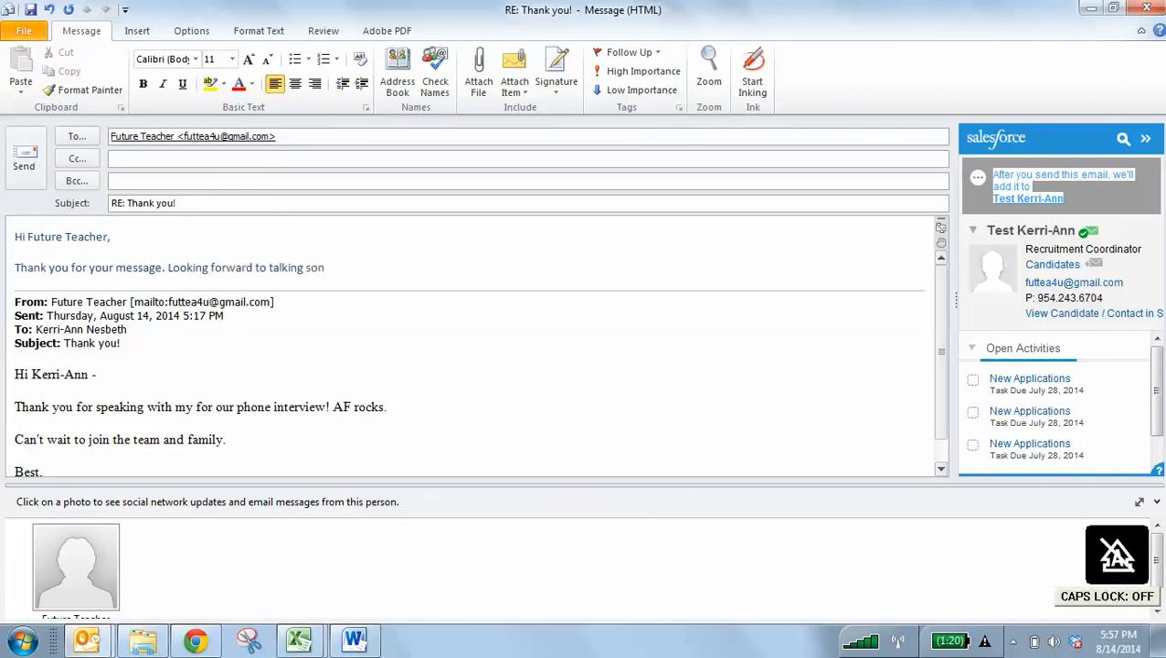
{"action": "type", "text": "on"}
- Close the reply with "Best," and the word Recruiter plus the sender's surname, and send it
{"action": "key", "text": "Return"}
{"action": "key", "text": "Return"}
{"action": "type", "text": "Best,"}
{"action": "key", "text": "Return"}
{"action": "type", "text": "Rece"}
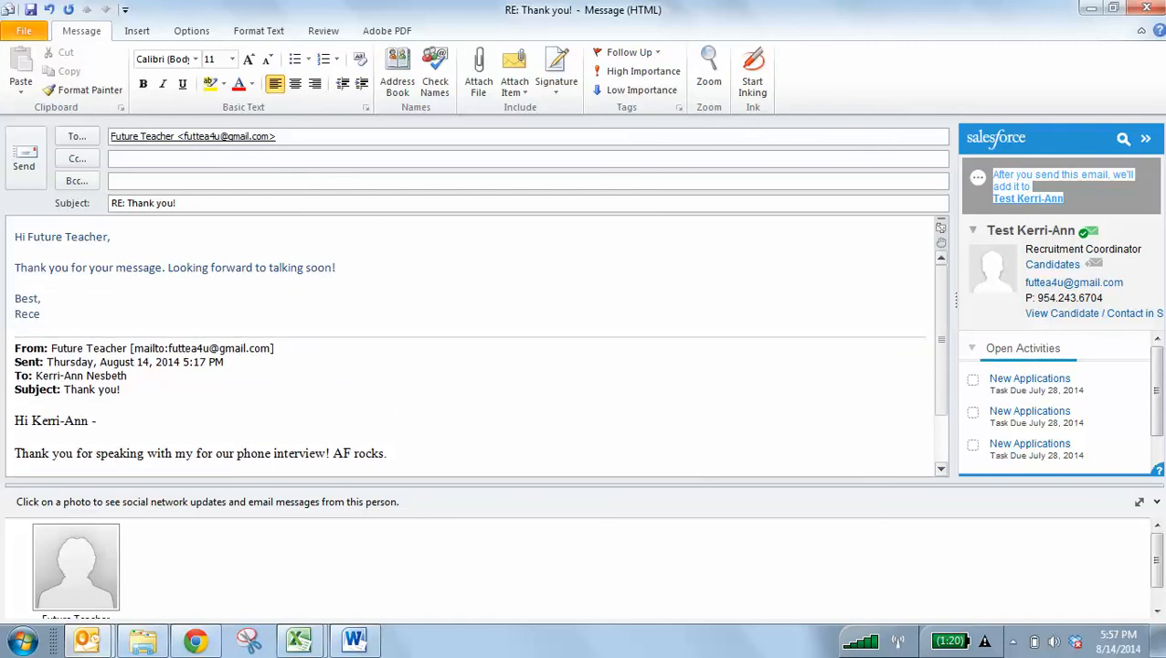
{"action": "key", "text": "BackSpace"}
{"action": "type", "text": "ruiter Nesbeth"}
{"action": "left_click", "coordinate": [638, 237]}
{"action": "left_click", "coordinate": [327, 132]}
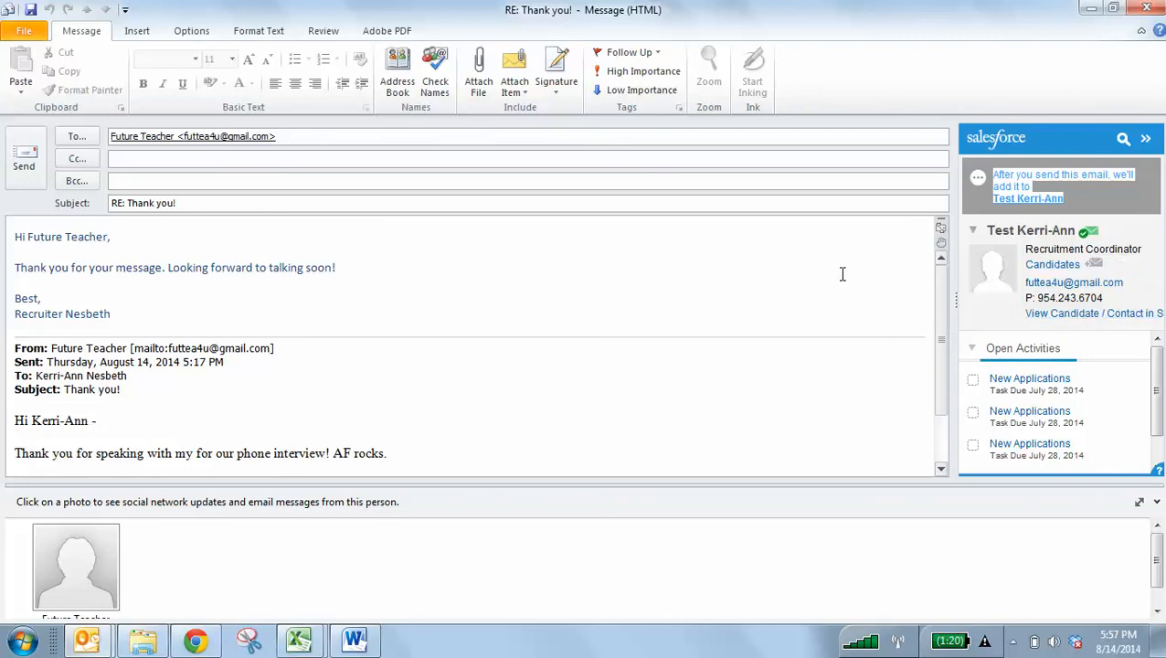
{"action": "left_click", "coordinate": [112, 318]}
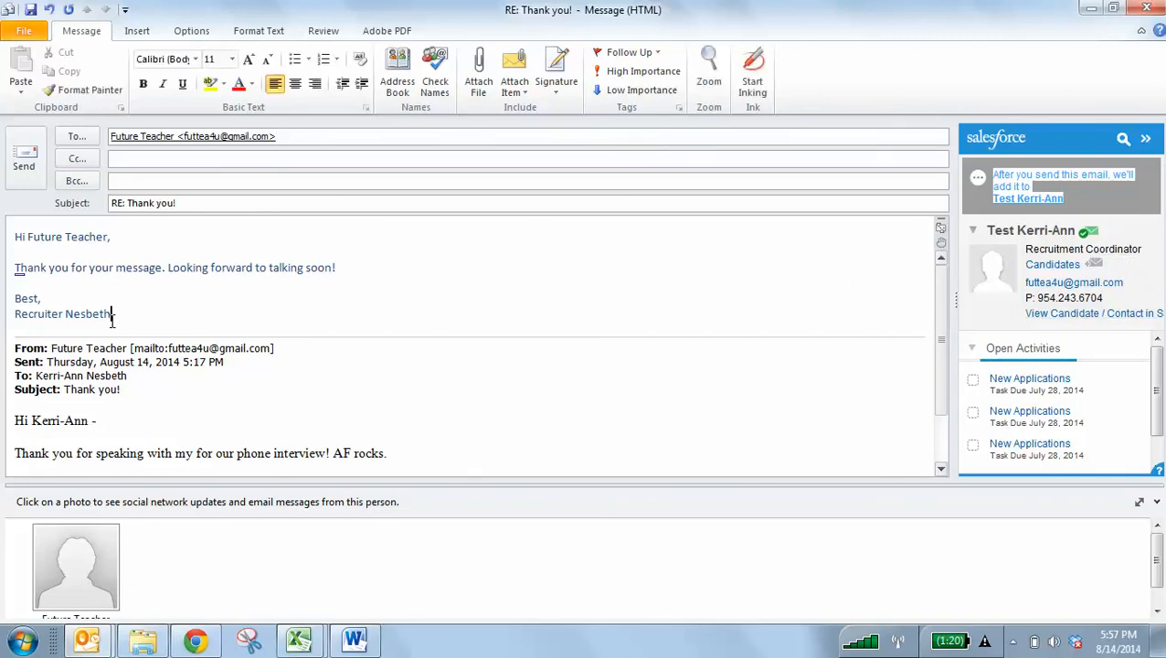
{"action": "left_click", "coordinate": [22, 178]}
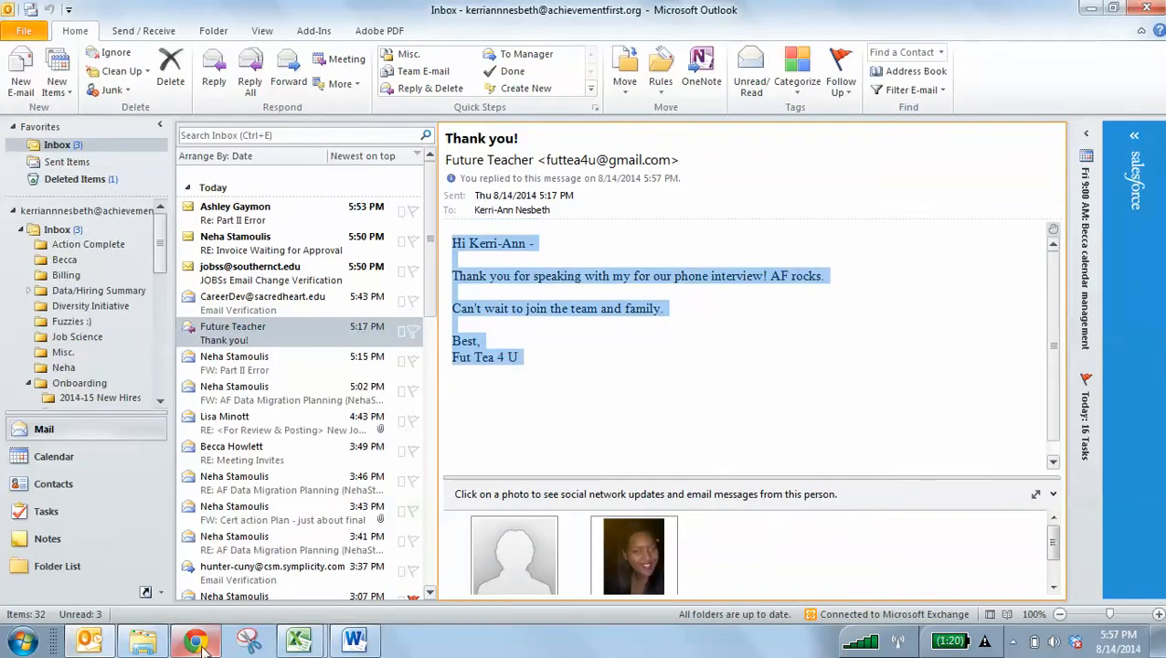
- Switch to Salesforce in Chrome and open the test candidate's record from the recent candidates / contacts
{"action": "left_click", "coordinate": [196, 640]}
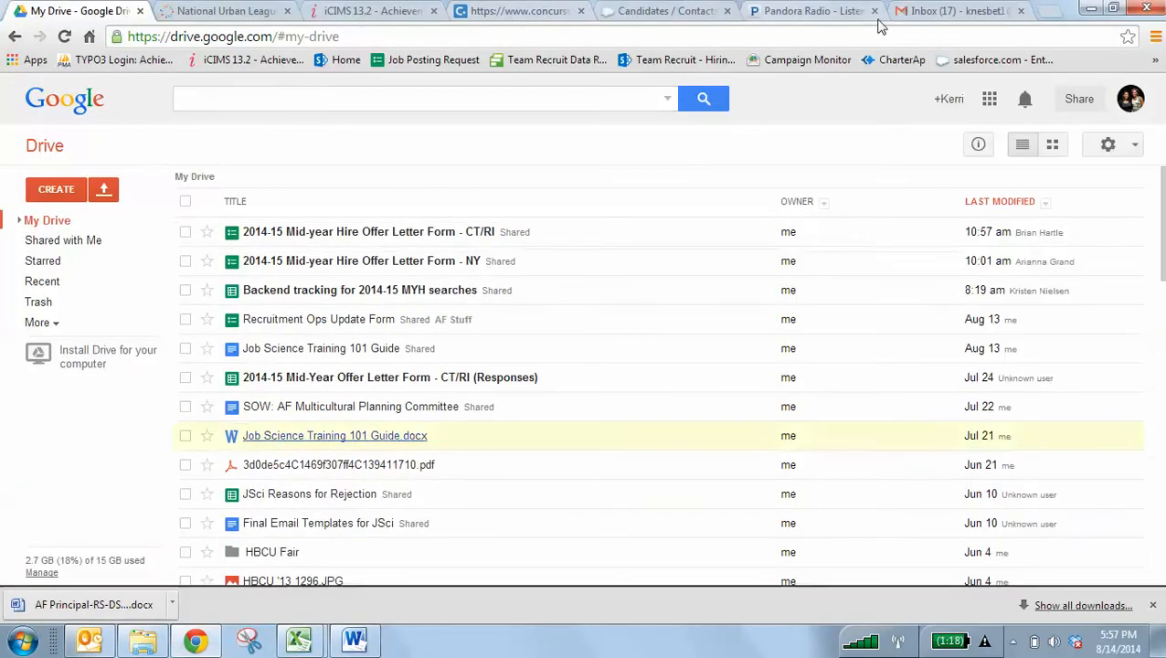
{"action": "left_click", "coordinate": [660, 11]}
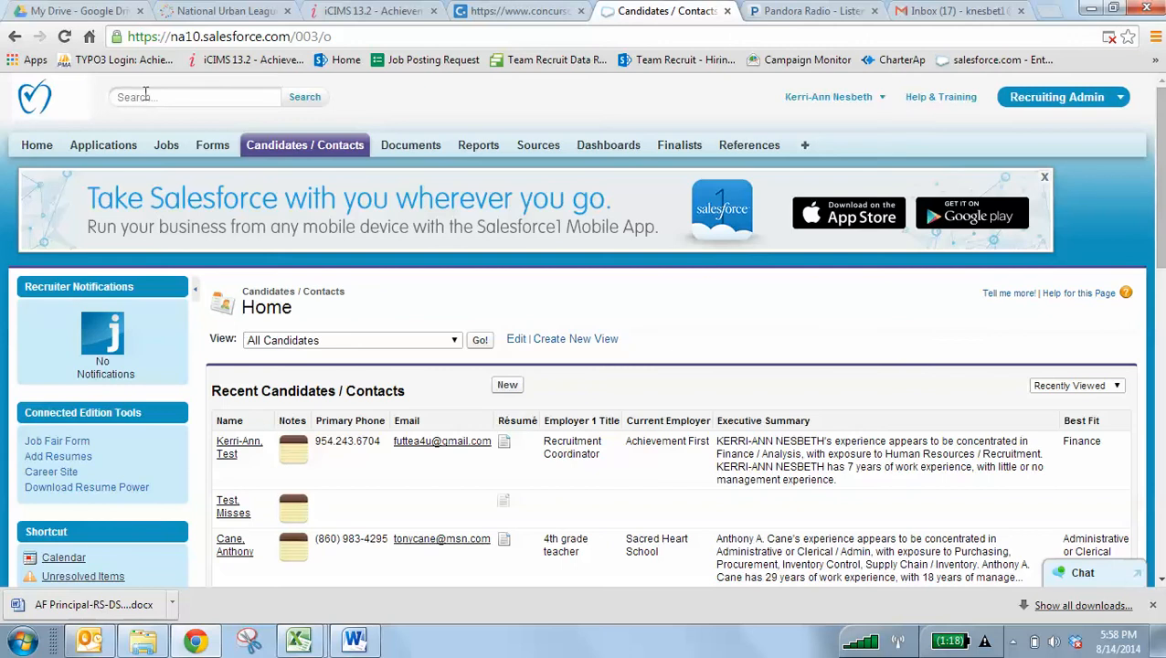
{"action": "left_click", "coordinate": [236, 448]}
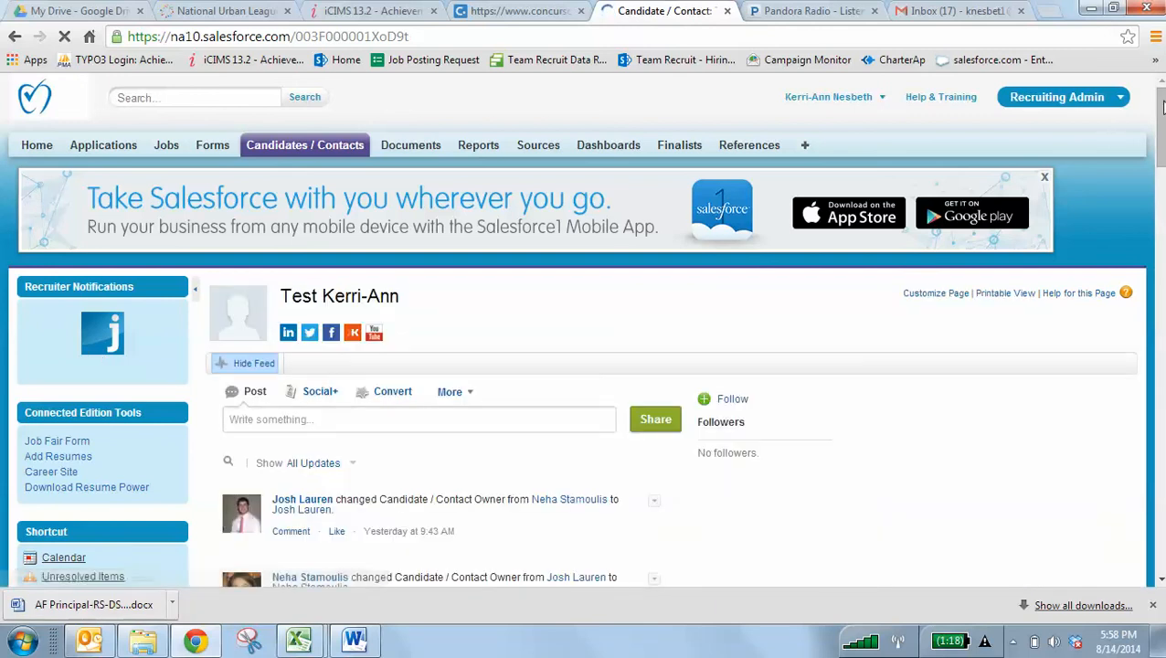
- Look through the candidate's record, including the applications, down to the Activity History
{"action": "left_click_drag", "start_coordinate": [1159, 135], "coordinate": [1158, 206]}
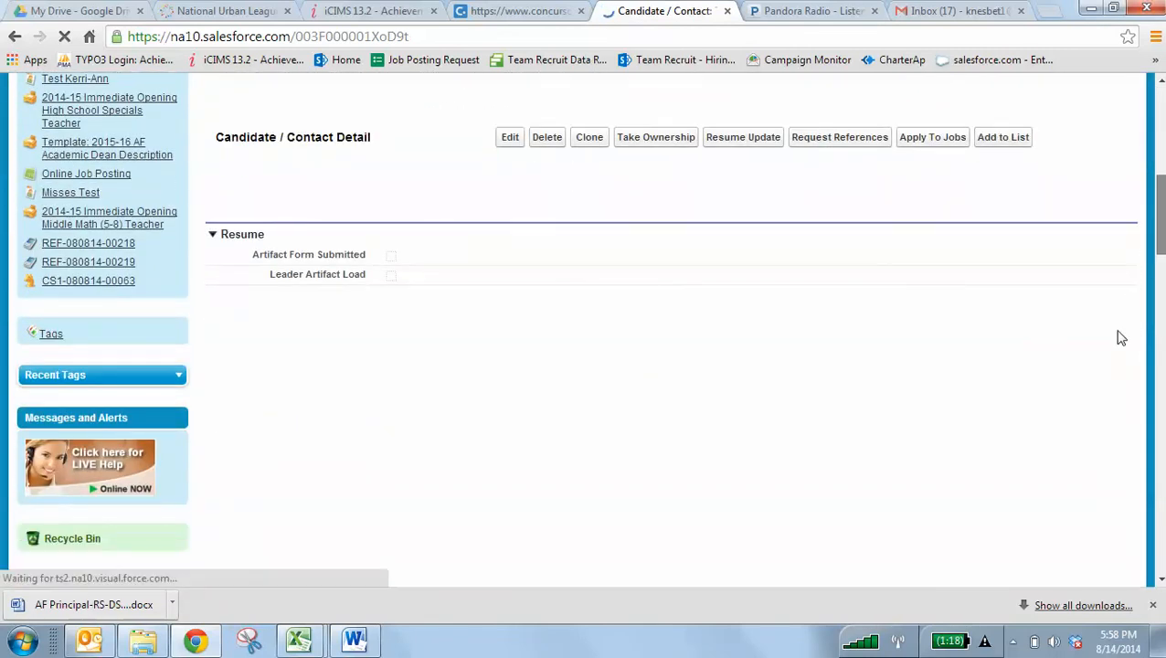
{"action": "scroll", "coordinate": [1117, 362], "scroll_direction": "down", "scroll_amount": 10}
{"action": "scroll", "coordinate": [1118, 385], "scroll_direction": "down", "scroll_amount": 3}
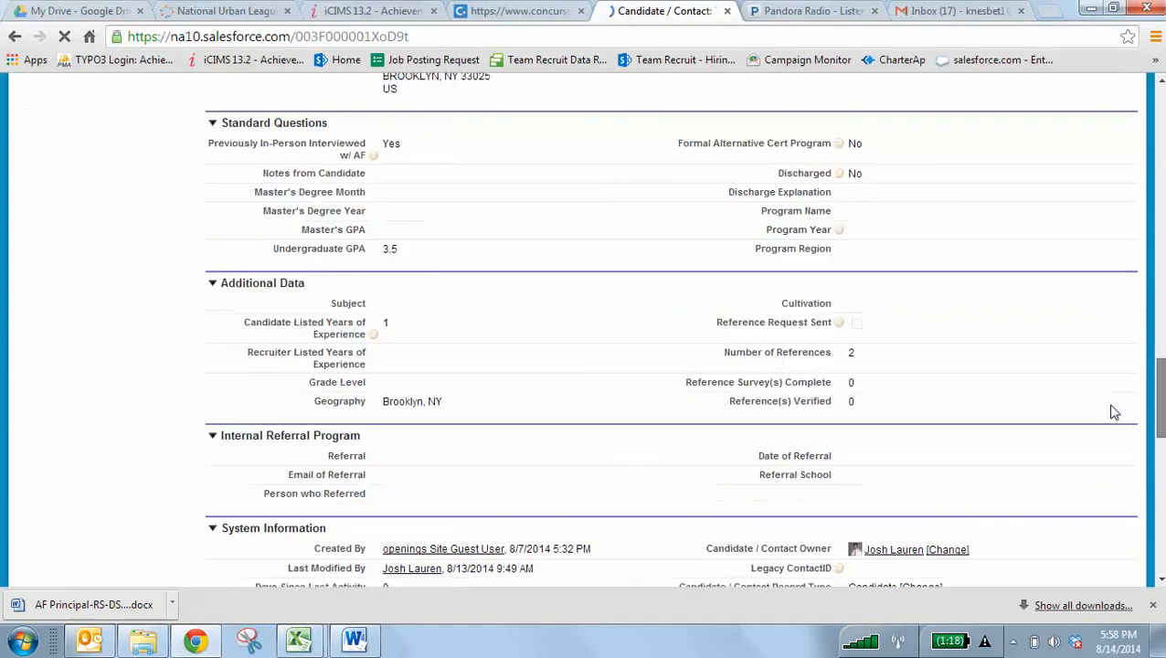
{"action": "scroll", "coordinate": [1102, 467], "scroll_direction": "down", "scroll_amount": 5}
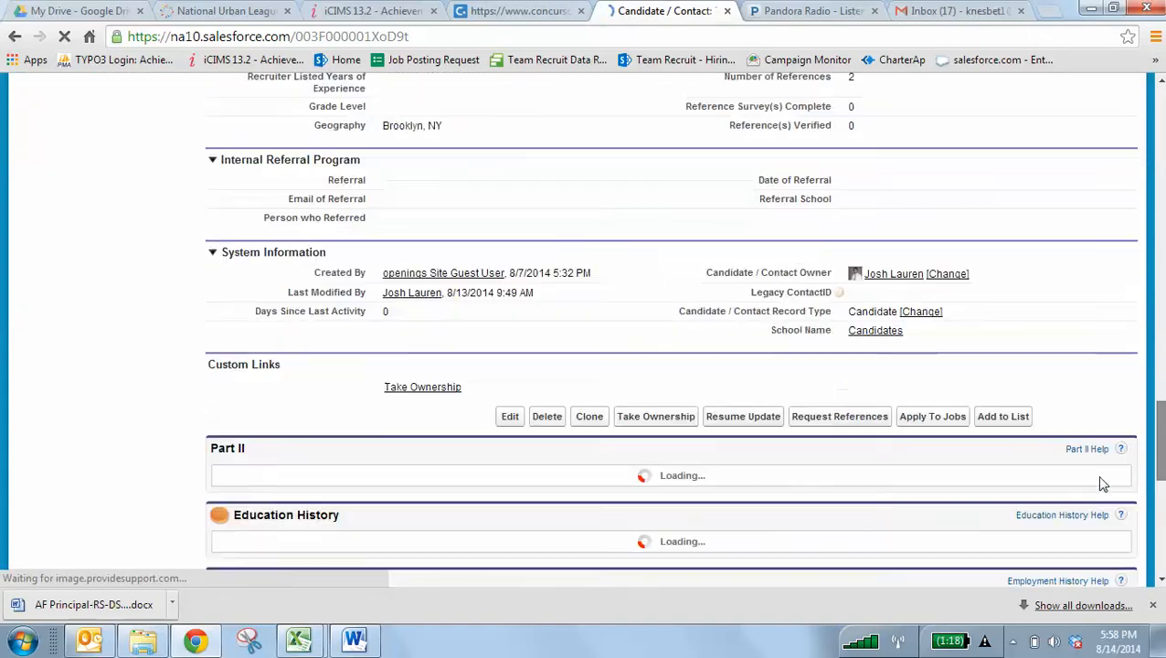
{"action": "scroll", "coordinate": [1100, 501], "scroll_direction": "down", "scroll_amount": 5}
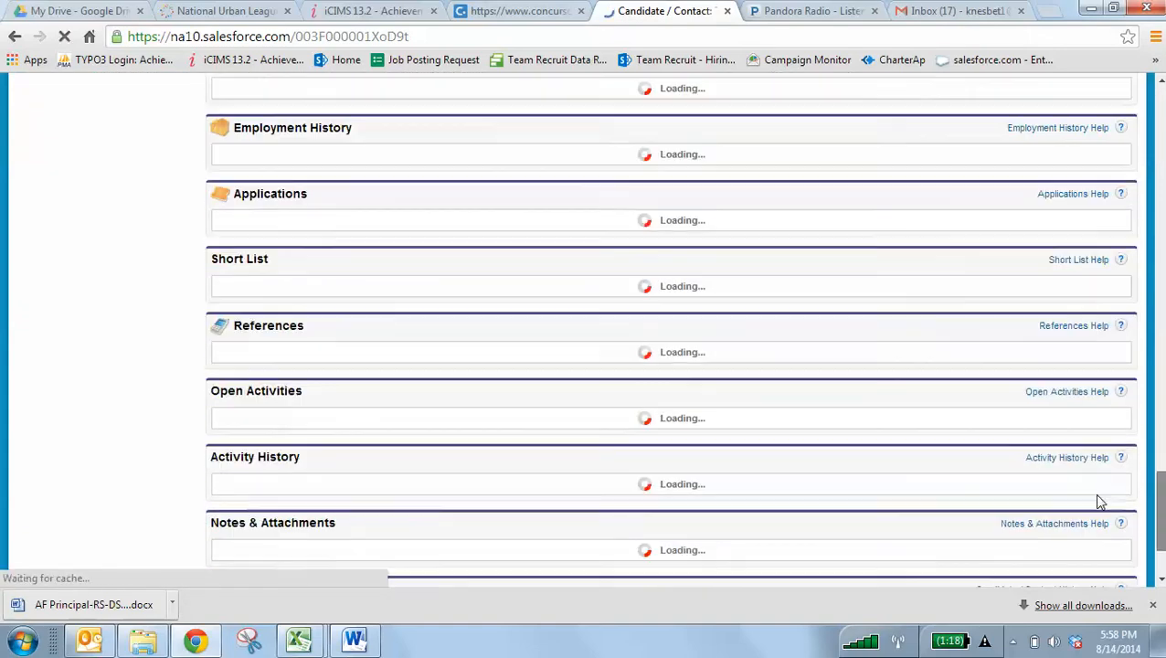
{"action": "scroll", "coordinate": [1101, 502], "scroll_direction": "up", "scroll_amount": 1}
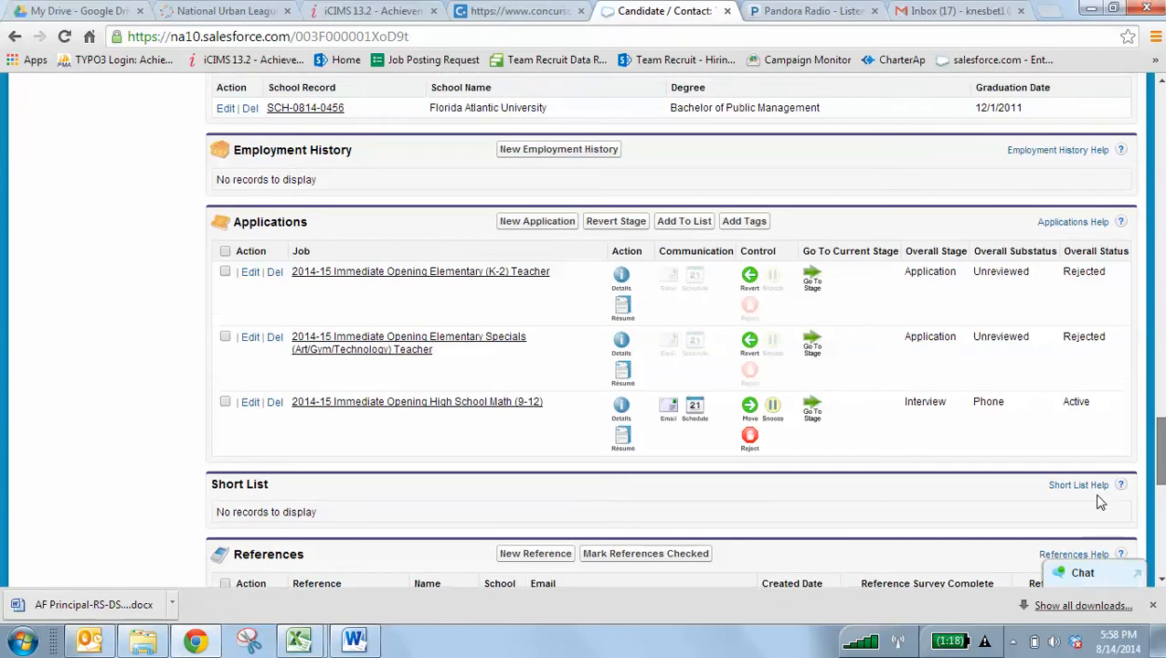
{"action": "scroll", "coordinate": [1099, 500], "scroll_direction": "down", "scroll_amount": 1}
{"action": "scroll", "coordinate": [1099, 499], "scroll_direction": "up", "scroll_amount": 3}
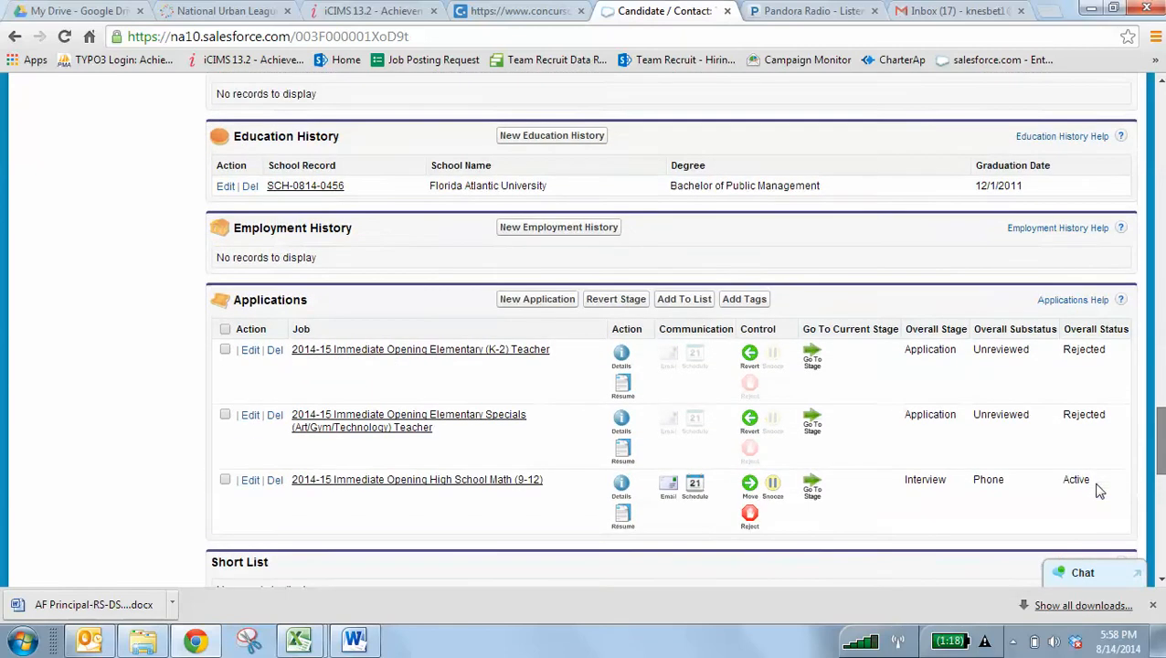
{"action": "scroll", "coordinate": [1097, 451], "scroll_direction": "down", "scroll_amount": 2}
{"action": "scroll", "coordinate": [1097, 502], "scroll_direction": "down", "scroll_amount": 6}
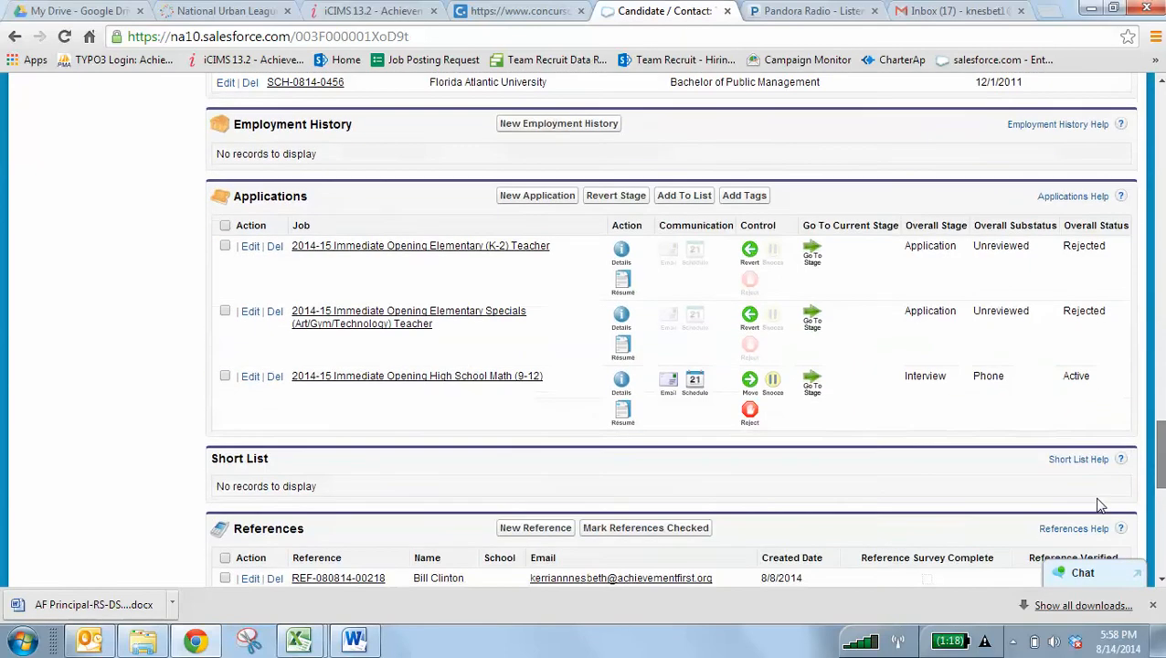
{"action": "scroll", "coordinate": [1087, 576], "scroll_direction": "down", "scroll_amount": 4}
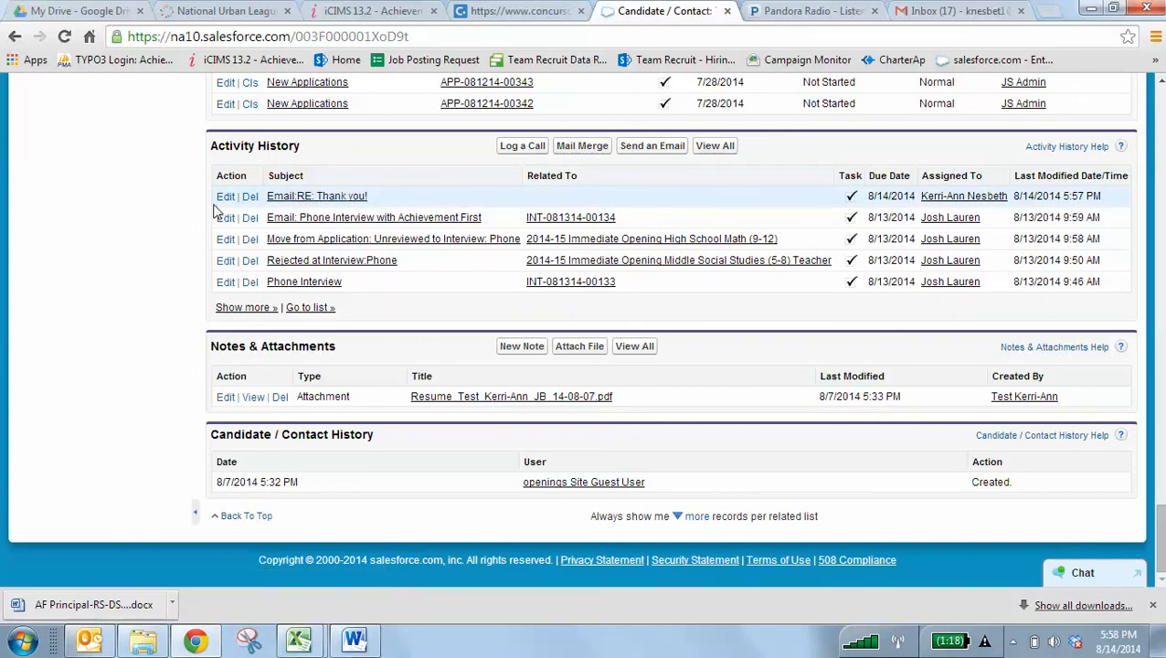
- Open the logged "Email:RE: Thank you!" task from the Activity History and read its full comments
{"action": "left_click", "coordinate": [285, 201]}
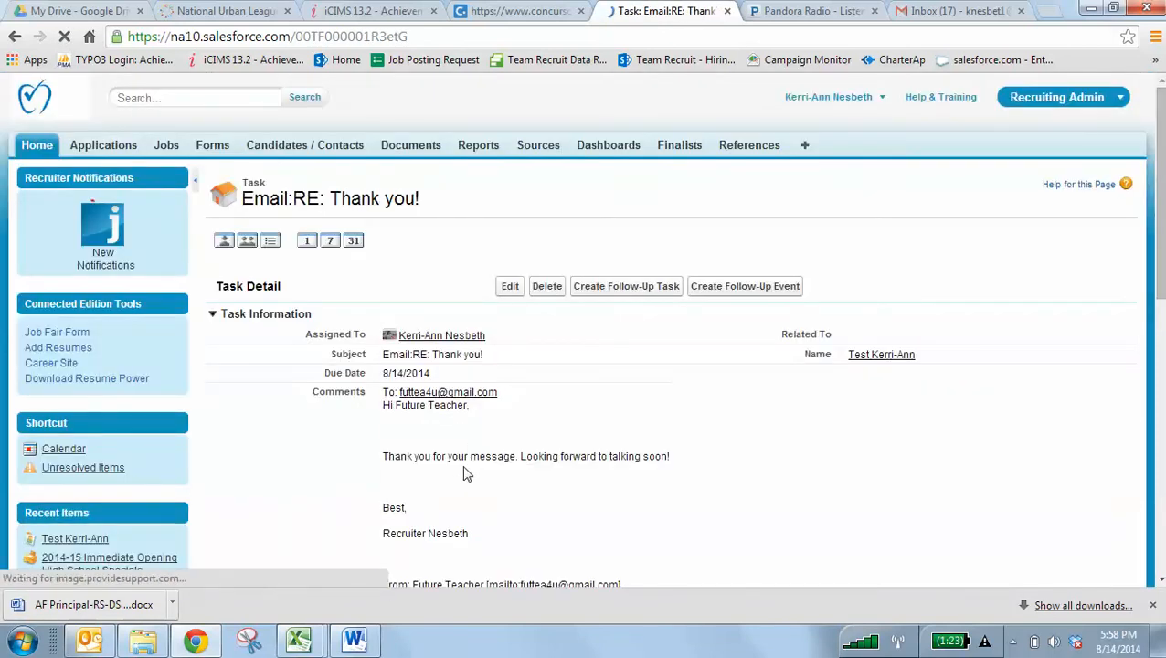
{"action": "scroll", "coordinate": [466, 472], "scroll_direction": "down", "scroll_amount": 4}
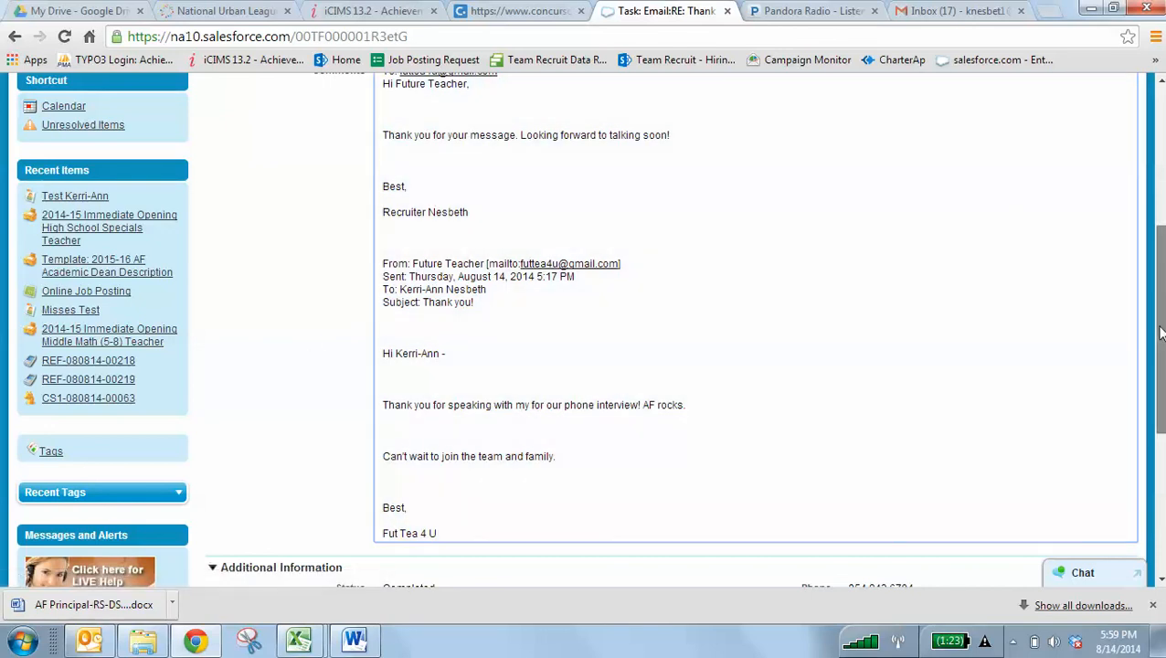
{"action": "scroll", "coordinate": [825, 251], "scroll_direction": "up", "scroll_amount": 4}
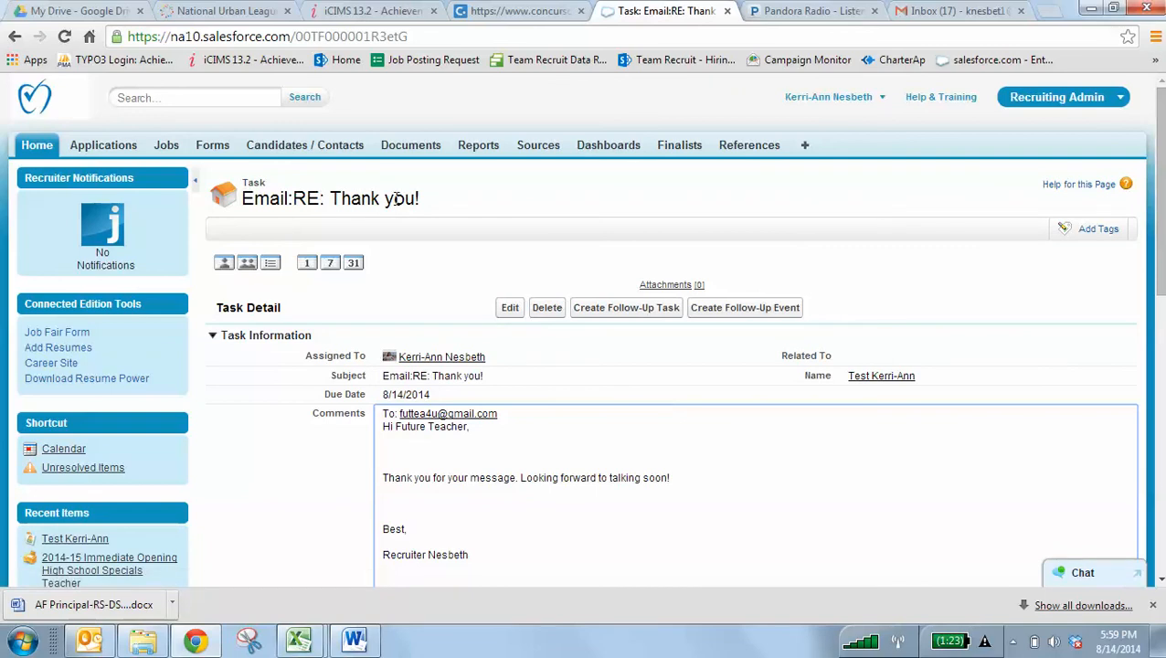
- Switch back to Outlook and create a new email addressed to the suggested Future Teacher contact
{"action": "mouse_move", "coordinate": [90, 640]}
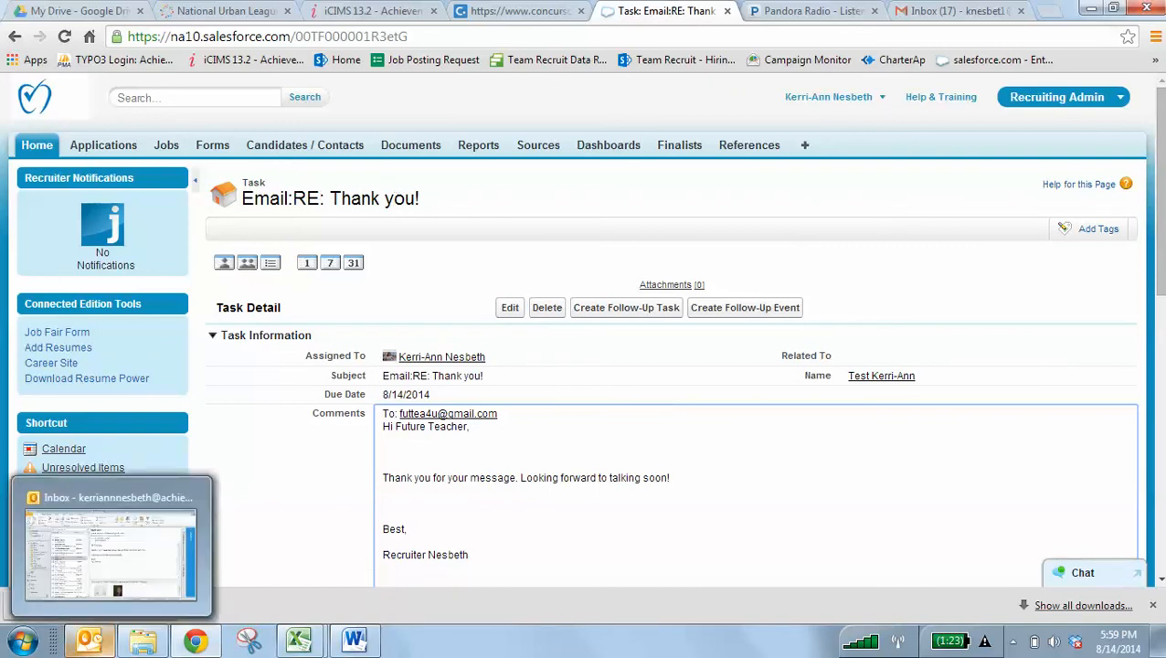
{"action": "left_click", "coordinate": [110, 549]}
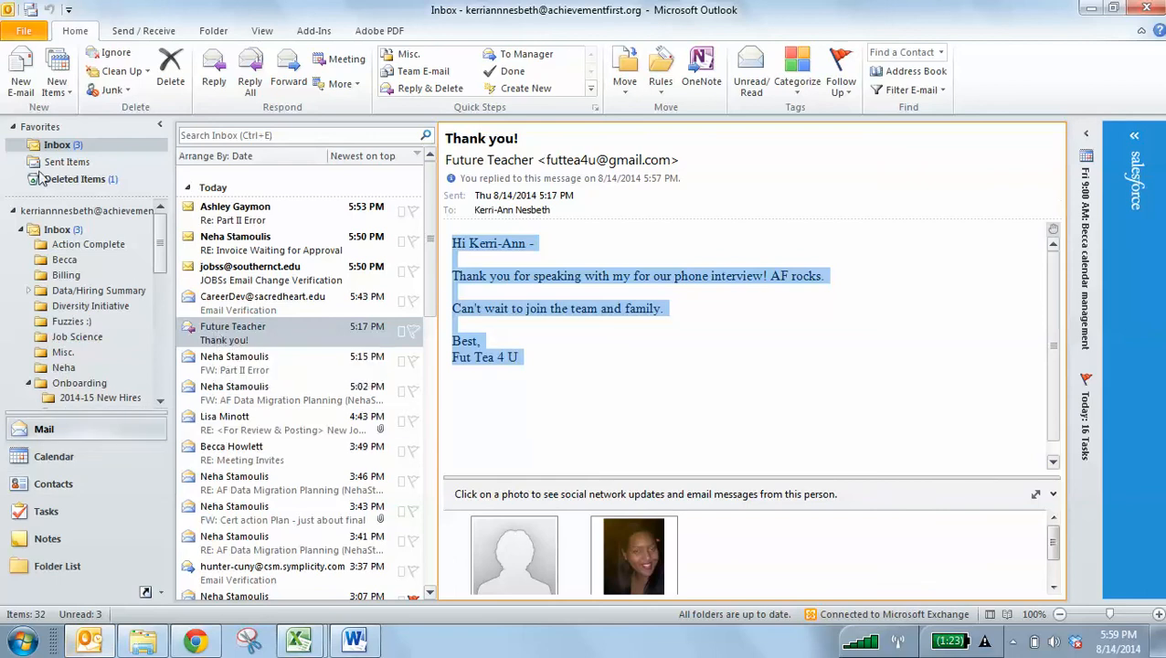
{"action": "left_click", "coordinate": [20, 81]}
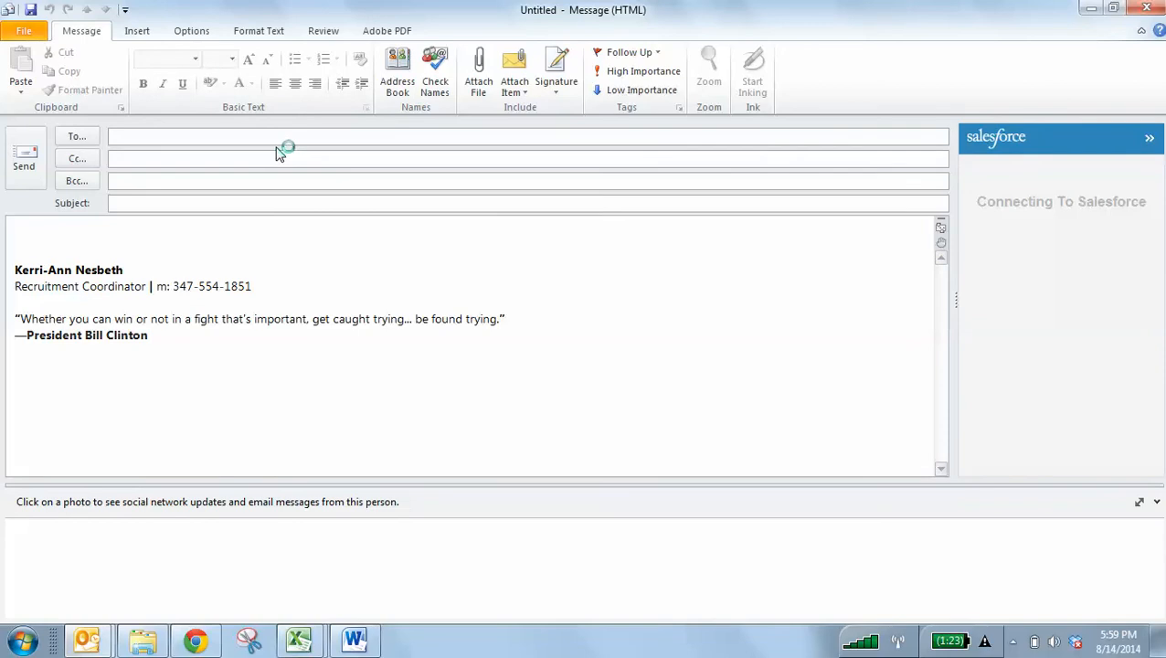
{"action": "type", "text": "fut"}
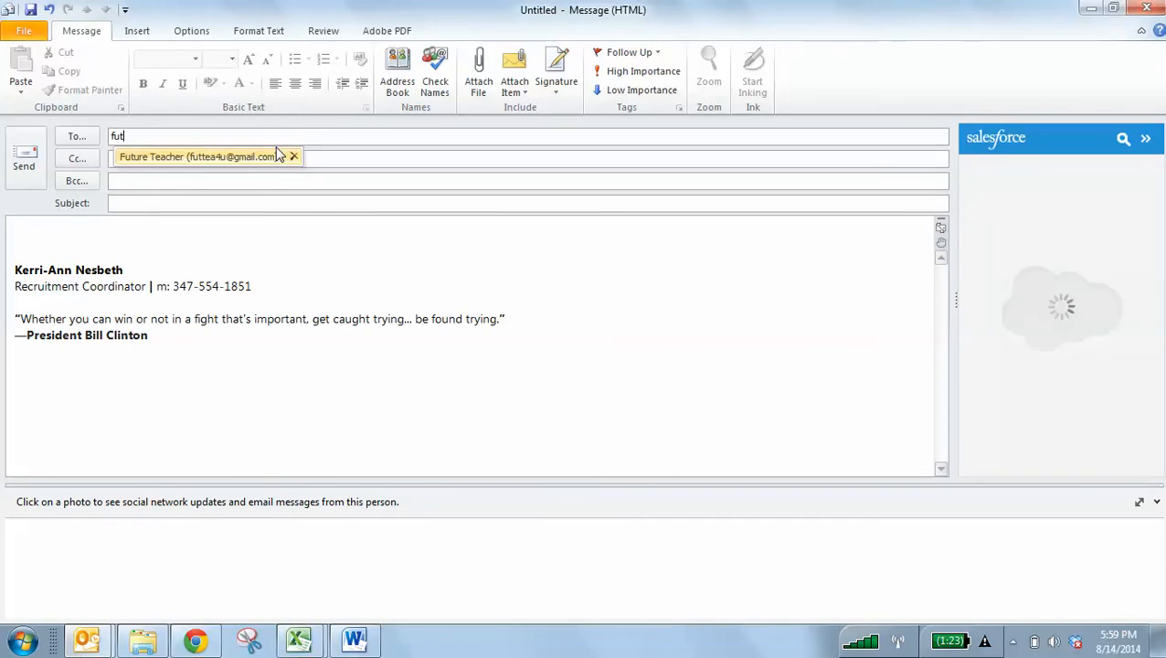
{"action": "key", "text": "Tab"}
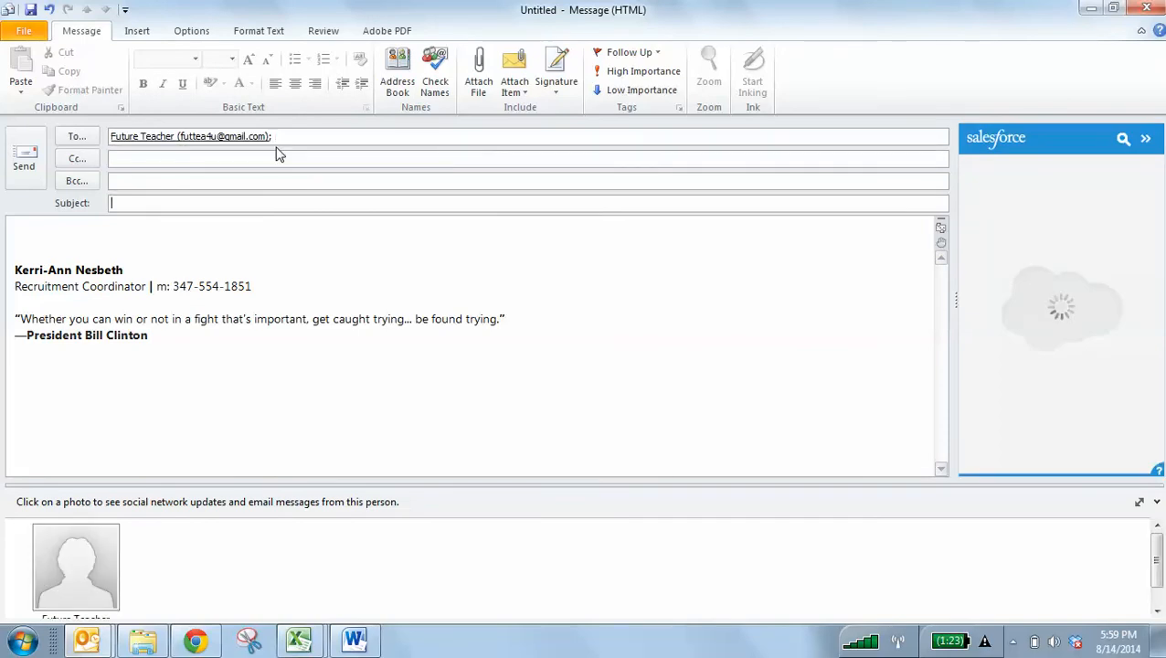
- Set the subject to "Checking in!" and write "Hi Future Teacher," and "How is it going?" above the signature
{"action": "type", "text": "Checking in!"}
{"action": "key", "text": "Tab"}
{"action": "type", "text": "Hi Future Teacher,"}
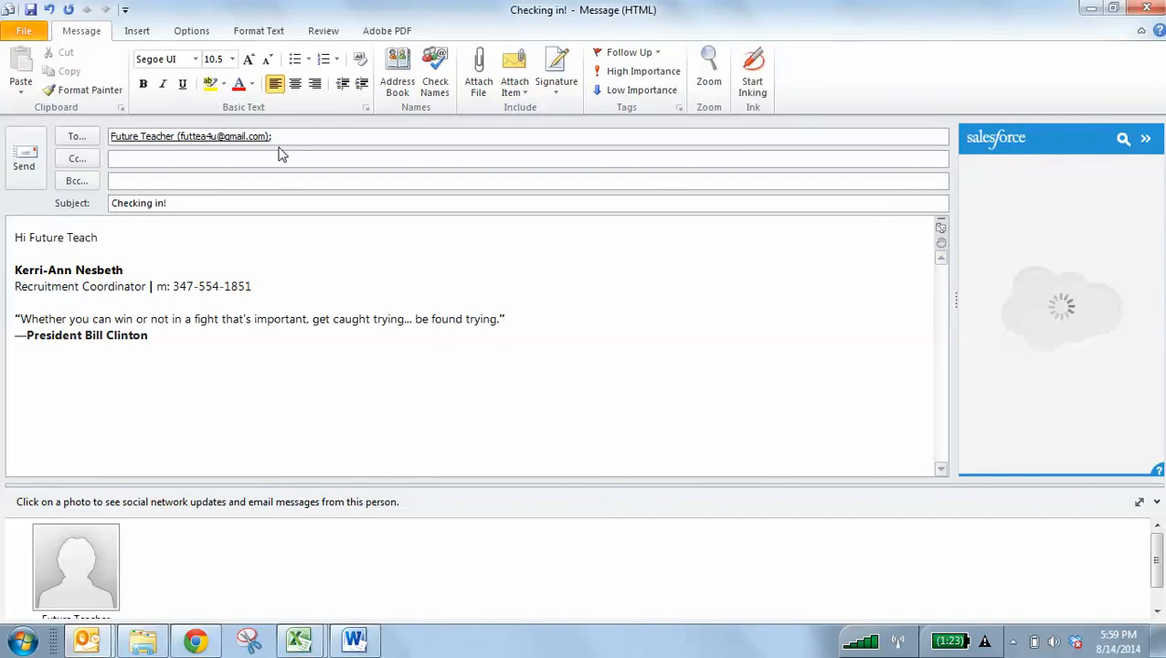
{"action": "key", "text": "Return"}
{"action": "key", "text": "Return"}
{"action": "type", "text": "How is it going?"}
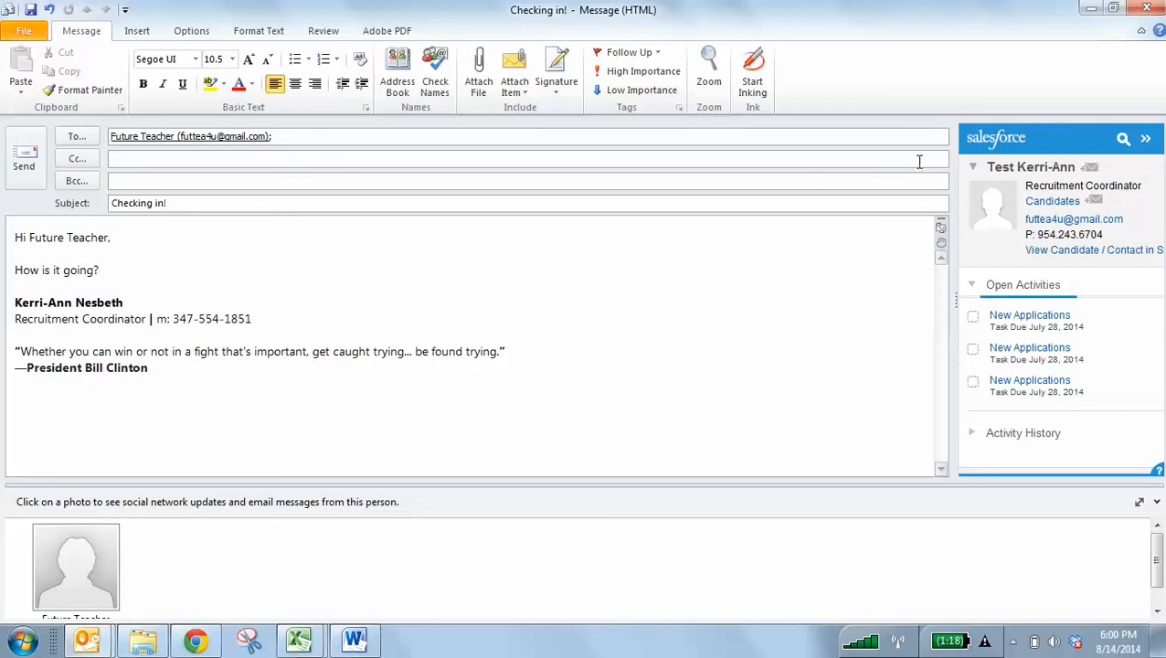
- Mark the "Checking in!" email for logging to the matching candidate's Salesforce record and send it
{"action": "left_click", "coordinate": [1092, 169]}
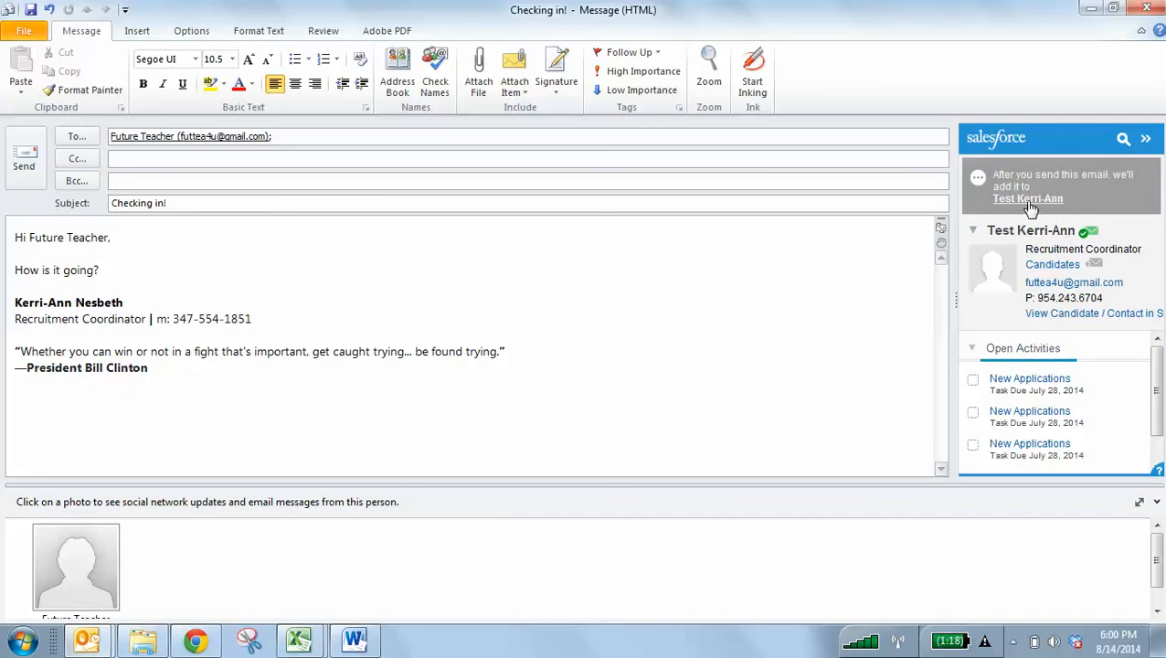
{"action": "left_click", "coordinate": [24, 174]}
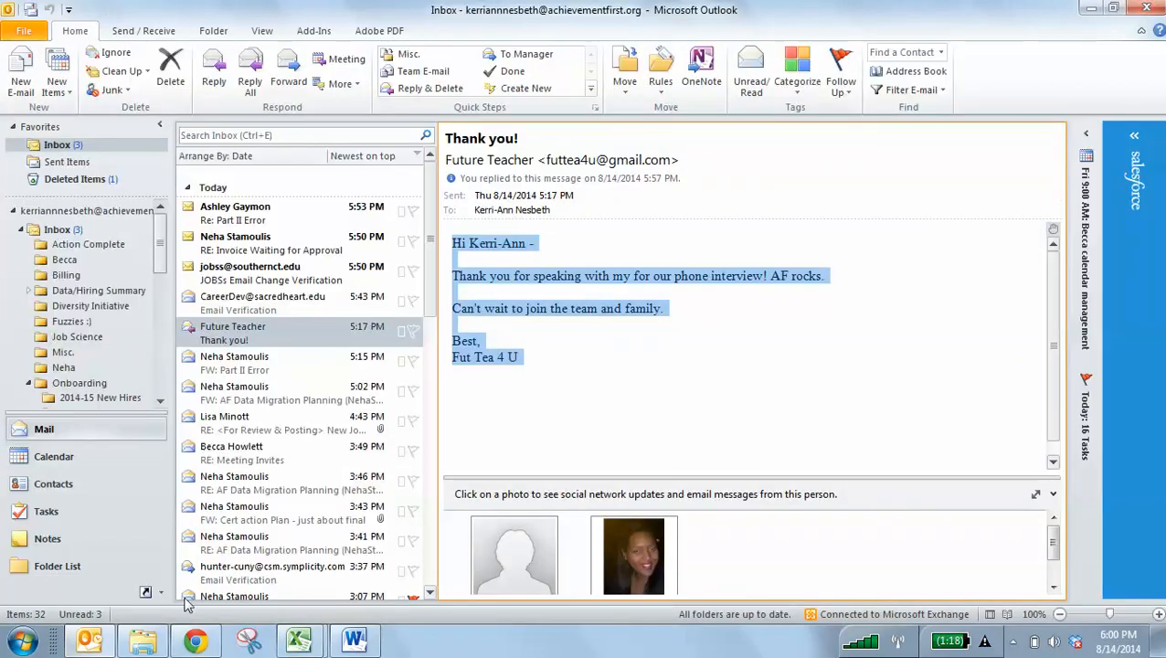
- Switch to Salesforce in Chrome, search for the test candidate, and open the candidate's record down to the Activity History
{"action": "left_click", "coordinate": [195, 640]}
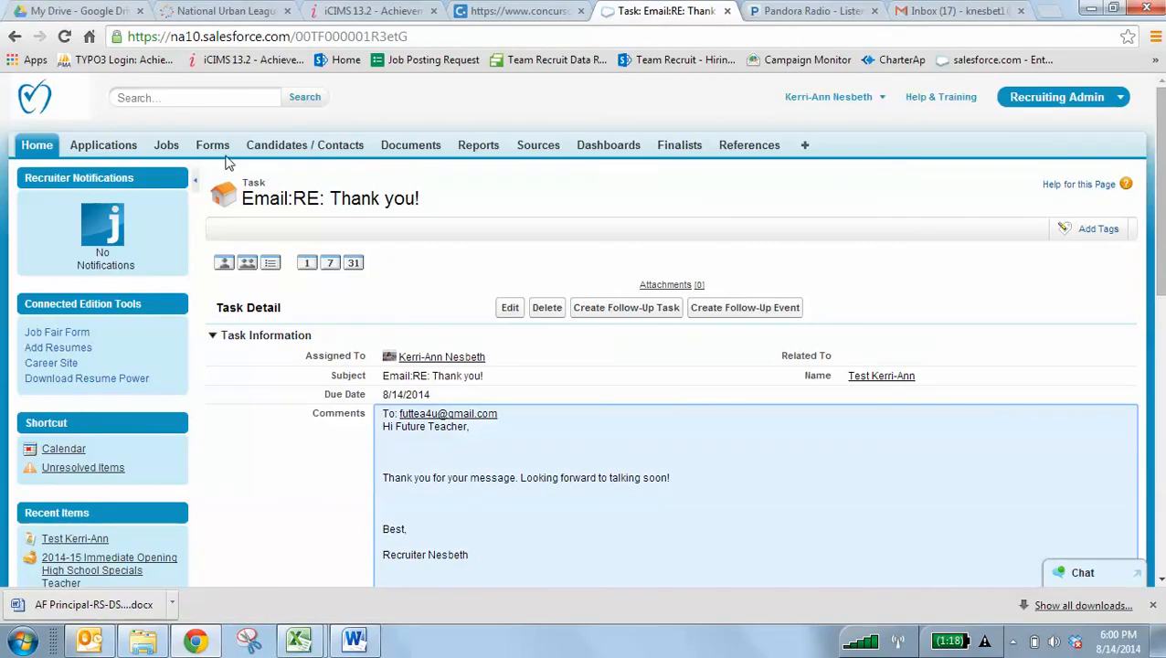
{"action": "left_click", "coordinate": [169, 97]}
{"action": "type", "text": "test ke"}
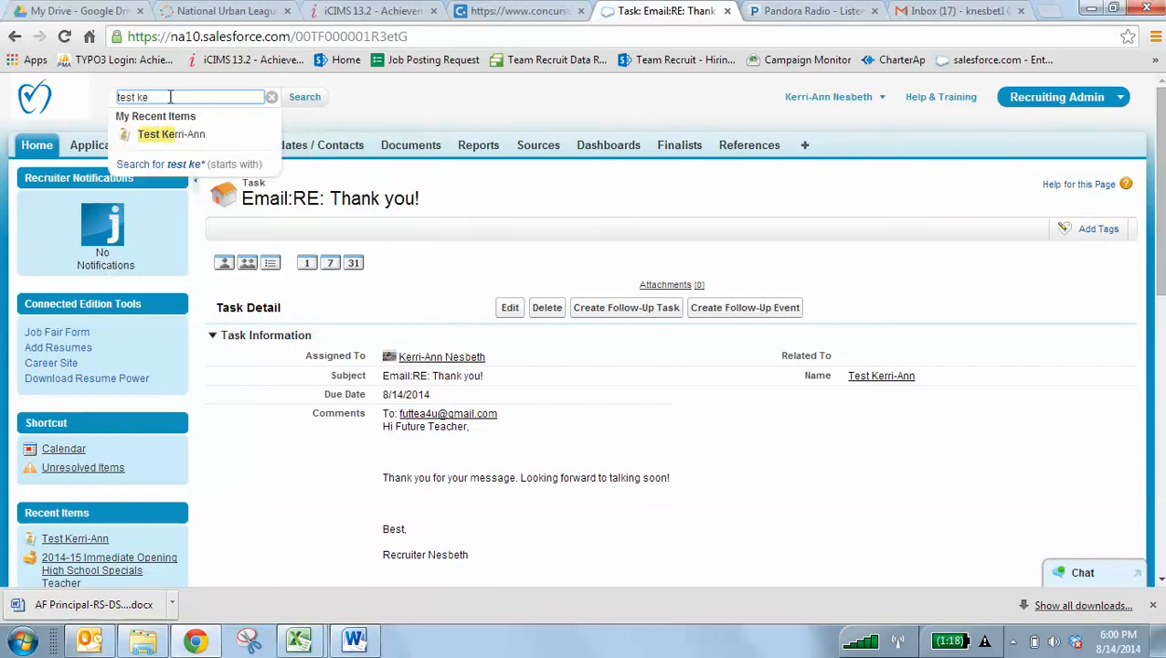
{"action": "left_click", "coordinate": [162, 133]}
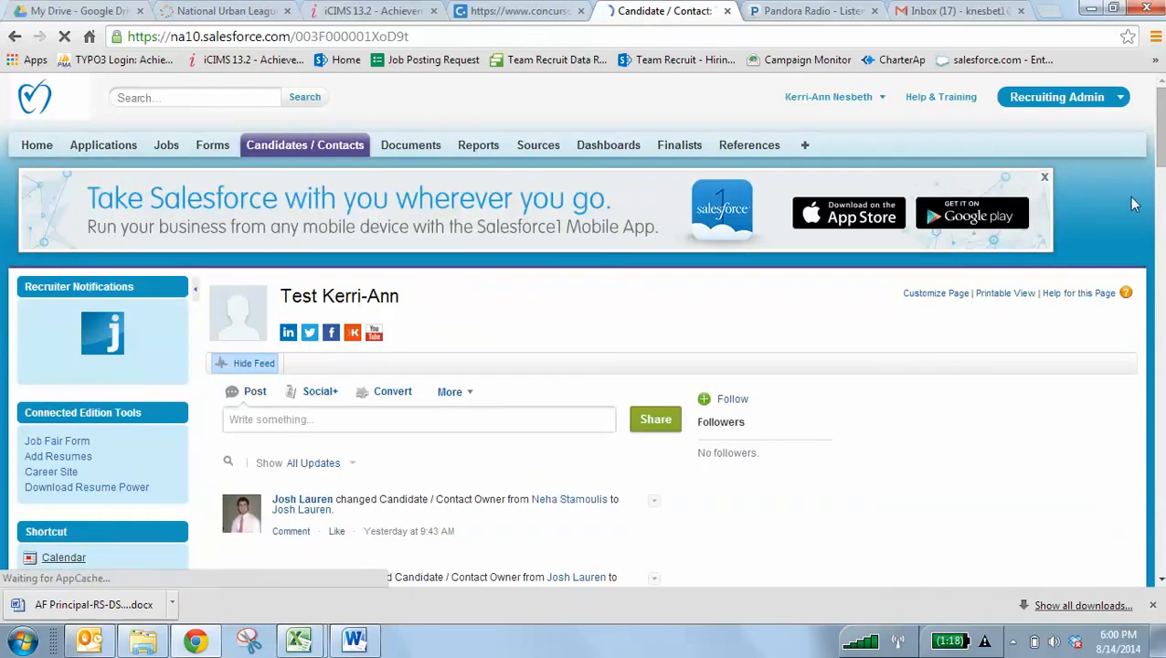
{"action": "left_click_drag", "start_coordinate": [1161, 132], "coordinate": [1060, 636]}
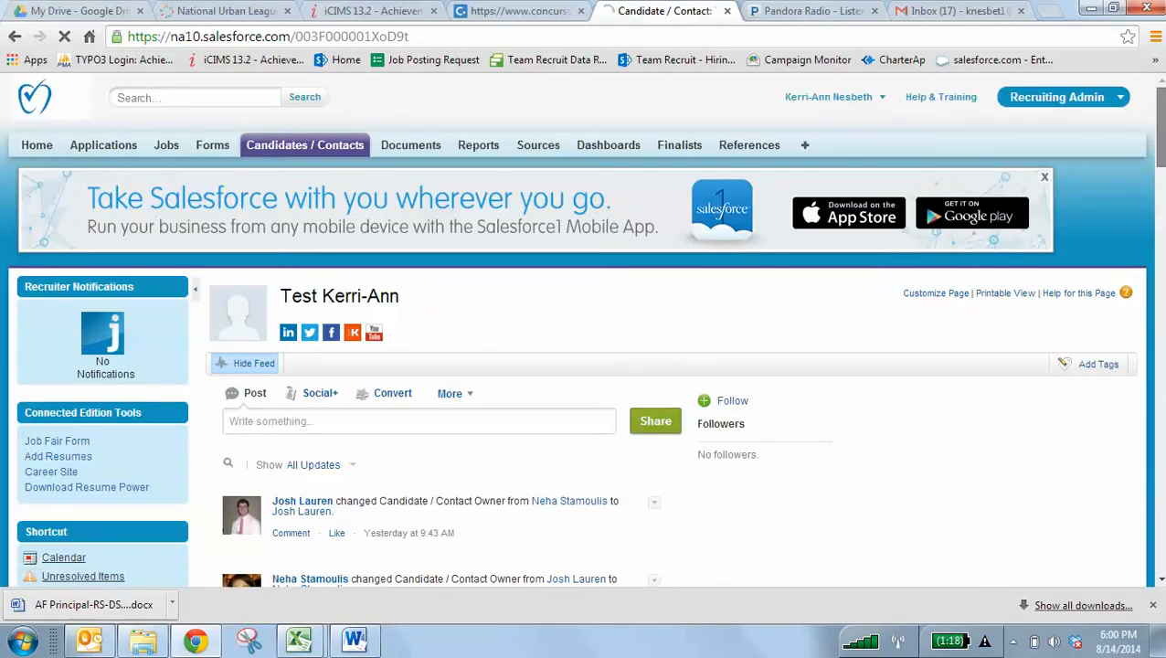
{"action": "left_click_drag", "start_coordinate": [1162, 128], "coordinate": [1161, 515]}
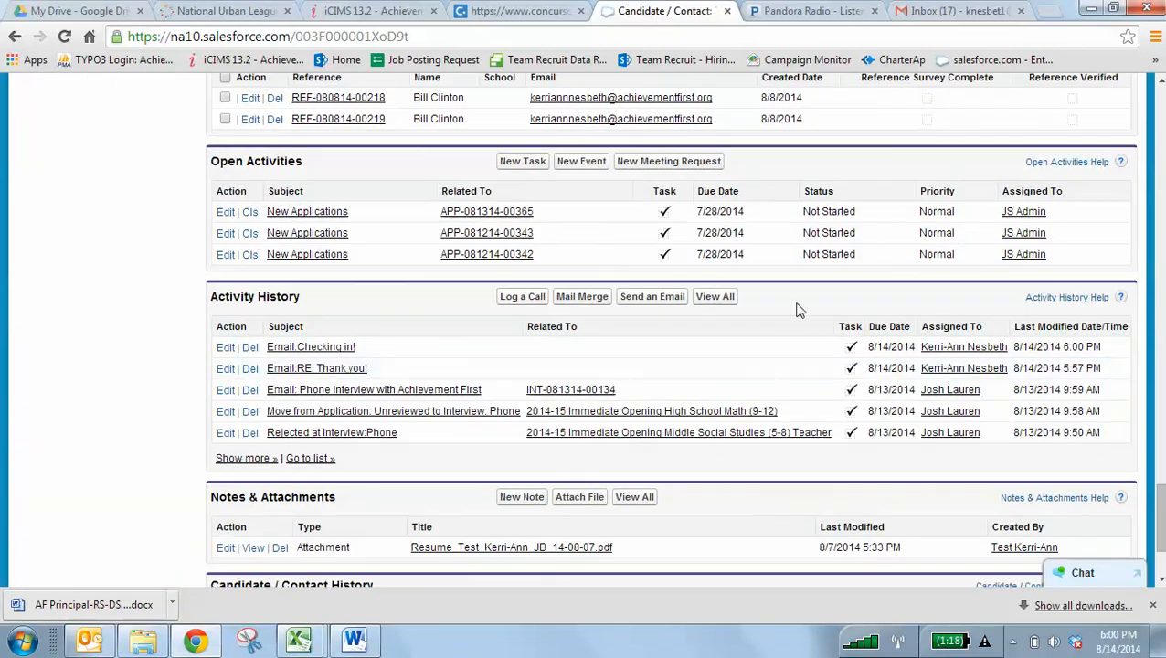
- Open the logged "Email:Checking in!" task from the Activity History and read its full comments
{"action": "left_click", "coordinate": [330, 351]}
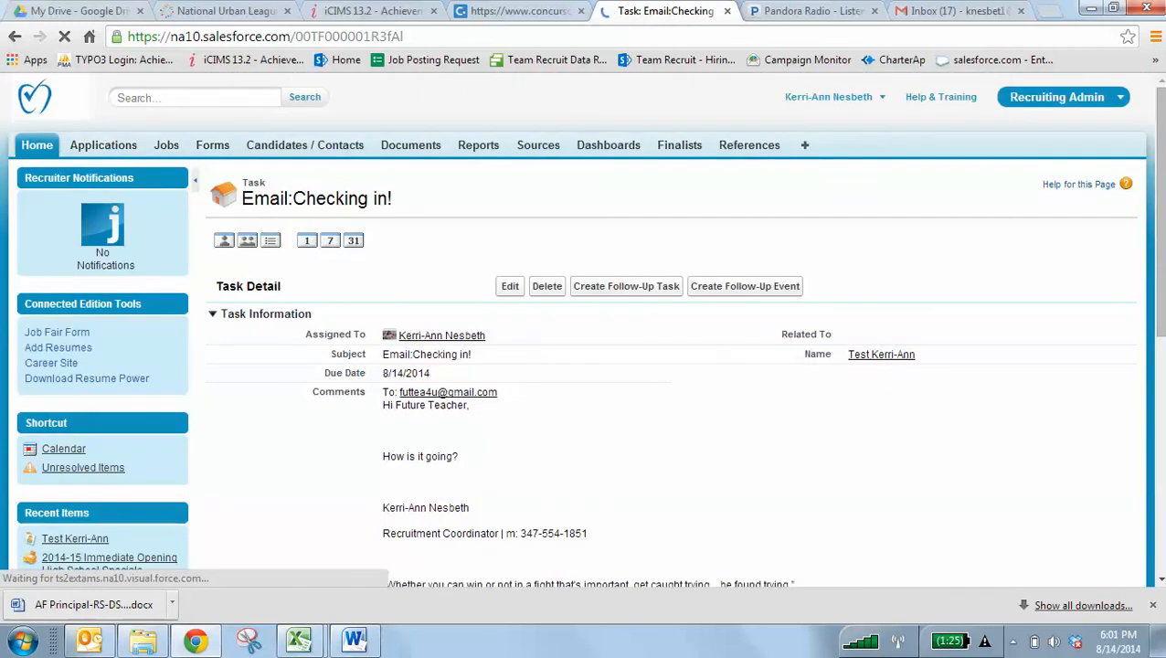
{"action": "left_click_drag", "start_coordinate": [1162, 117], "coordinate": [1163, 125]}
{"action": "left_click_drag", "start_coordinate": [1153, 169], "coordinate": [1154, 192]}
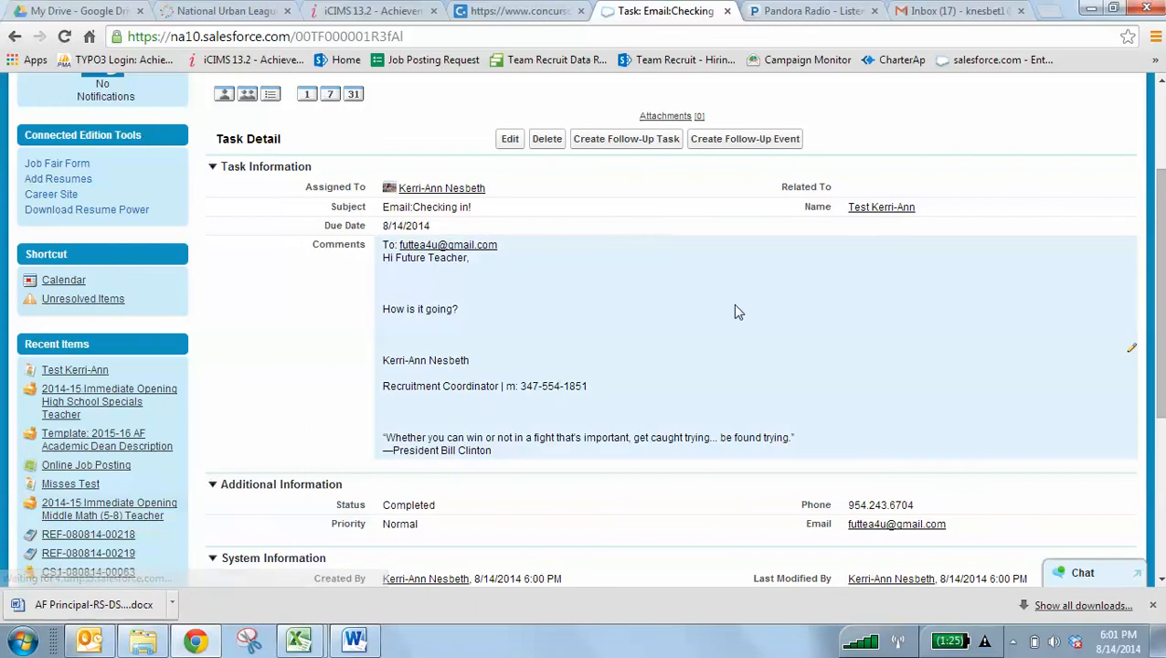
{"action": "mouse_move", "coordinate": [196, 640]}
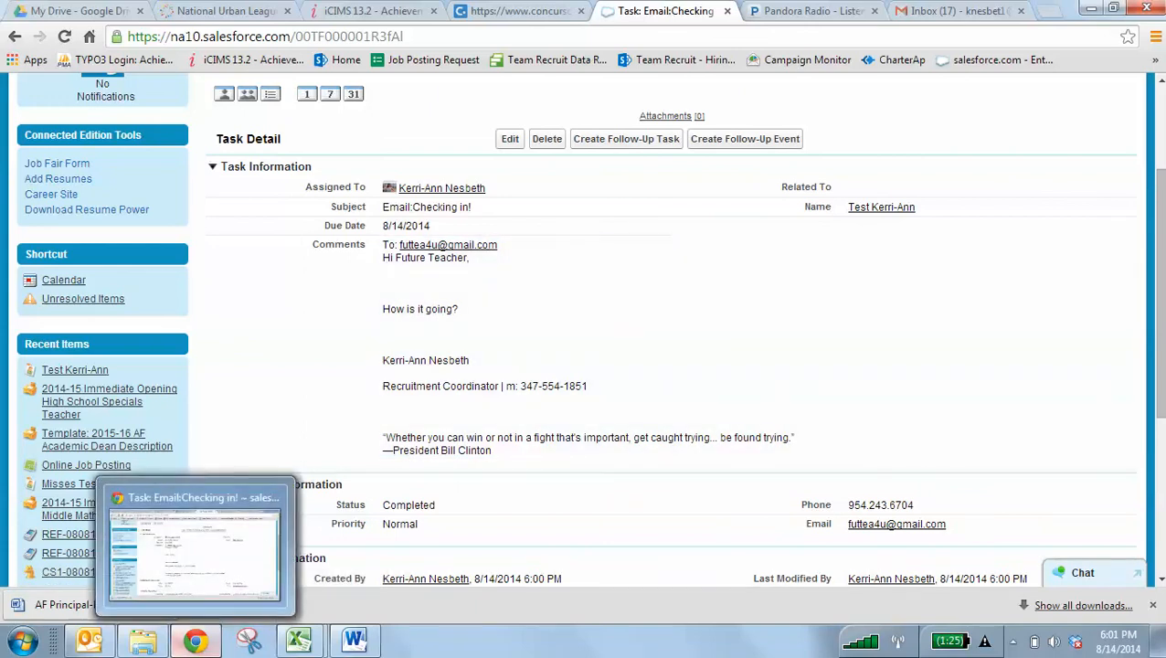